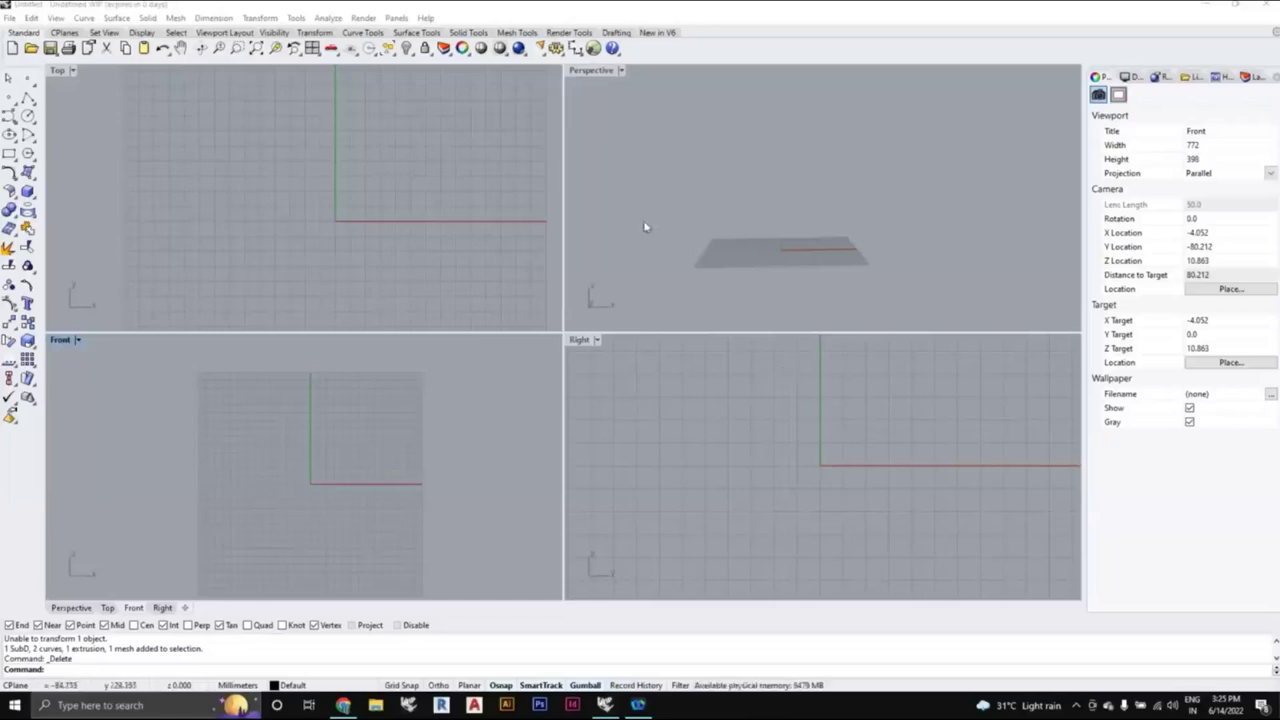
click(683, 301)
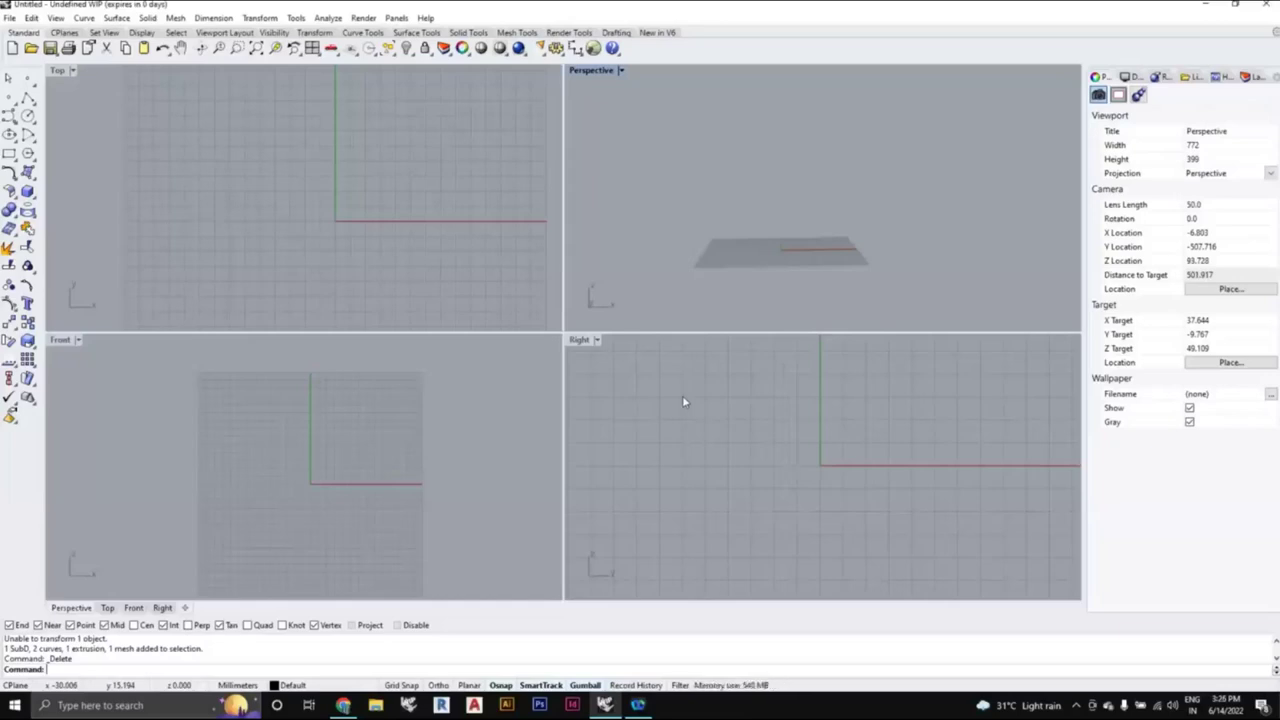
scroll(721, 232, up, 2)
right_drag(721, 234, 713, 248)
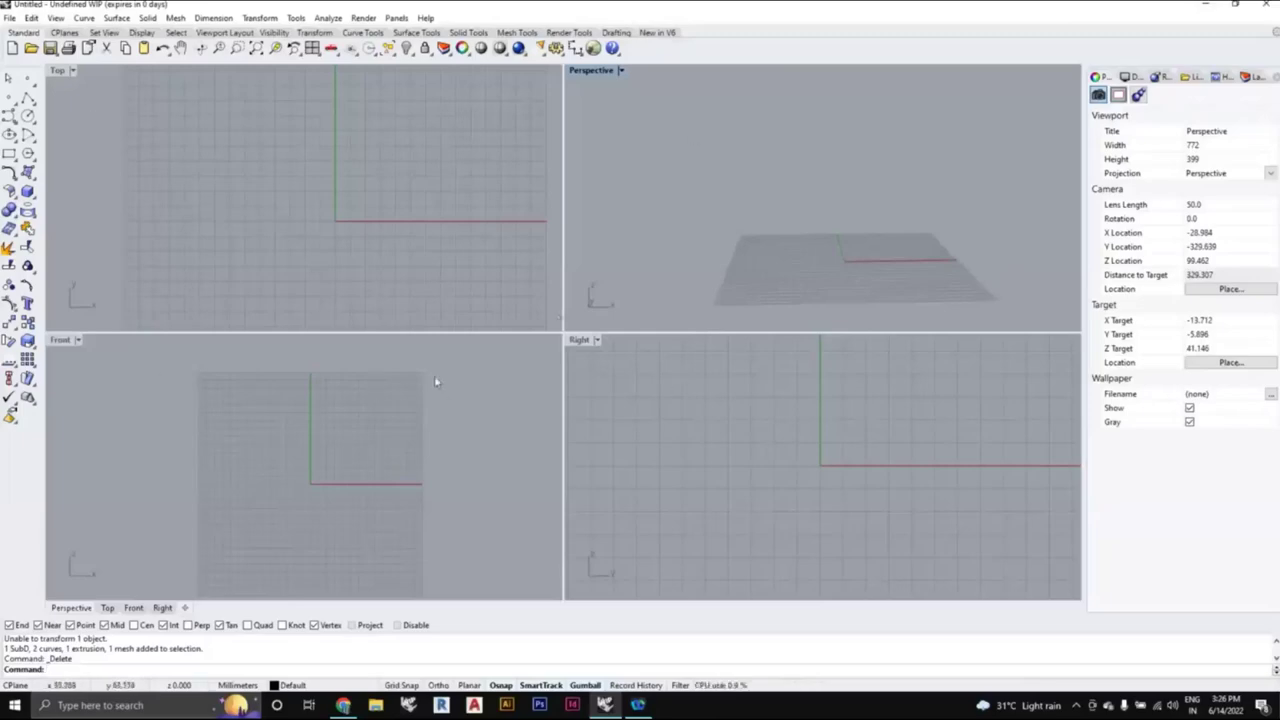
right_drag(694, 246, 670, 215)
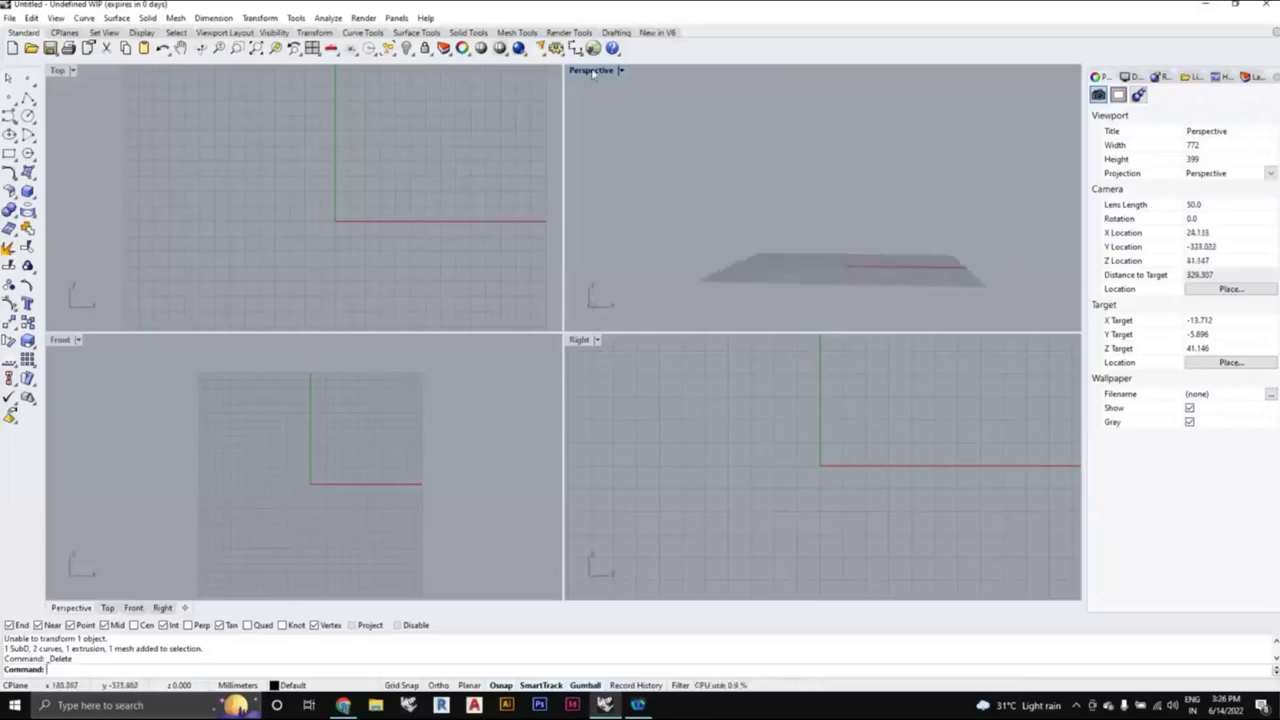
Step: Maximize the Front view and draw a closed polyline outlining a pistol with a long barrel, trigger notch and angled grip, about 82 mm wide
double_click(62, 341)
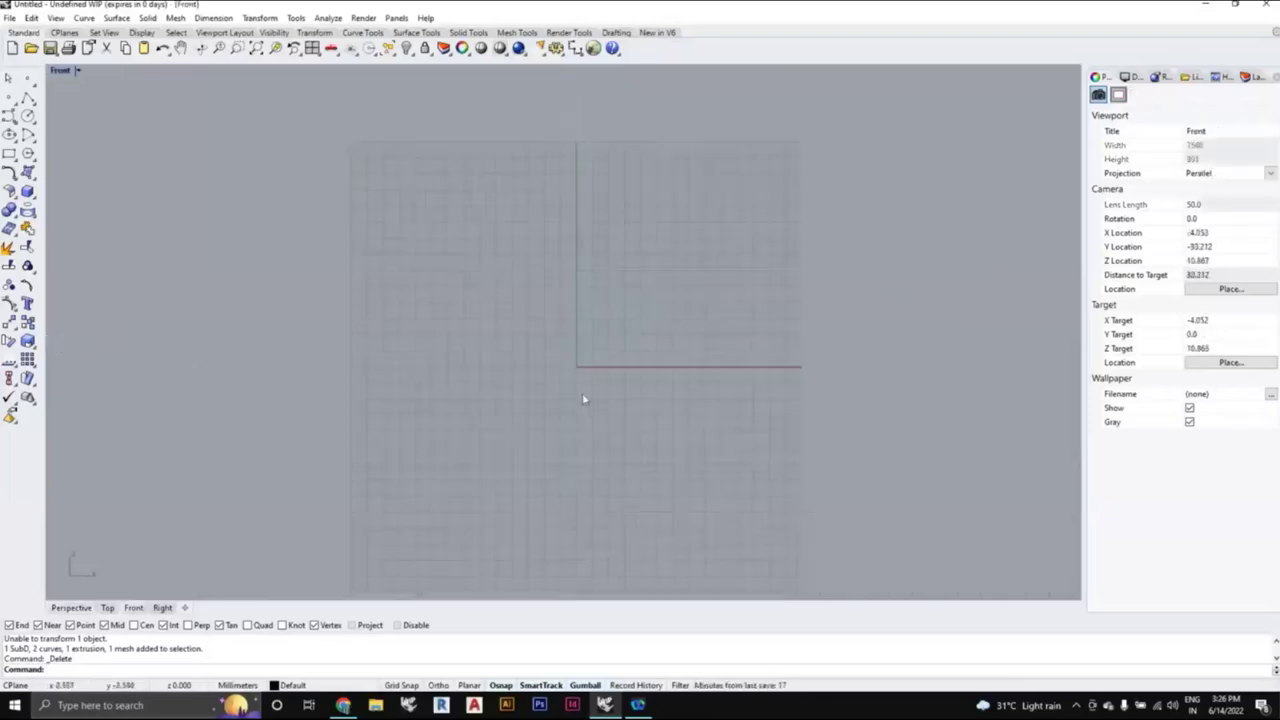
right_drag(589, 409, 585, 360)
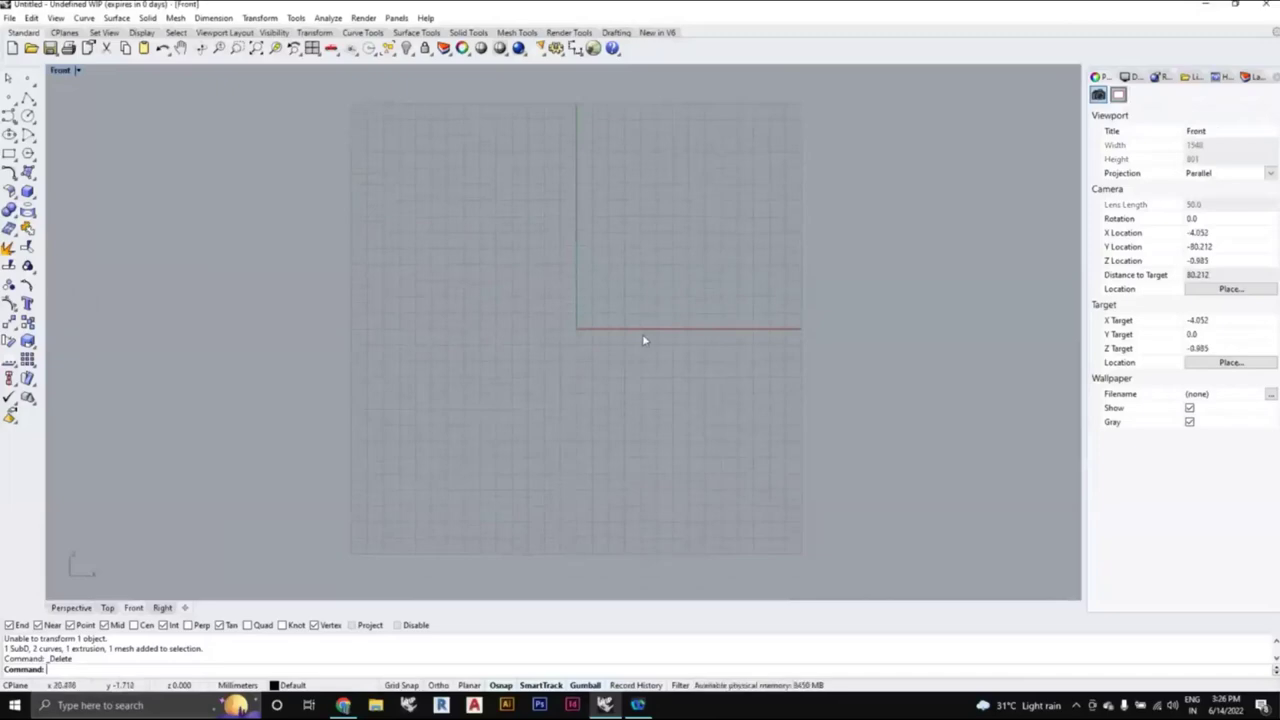
click(28, 97)
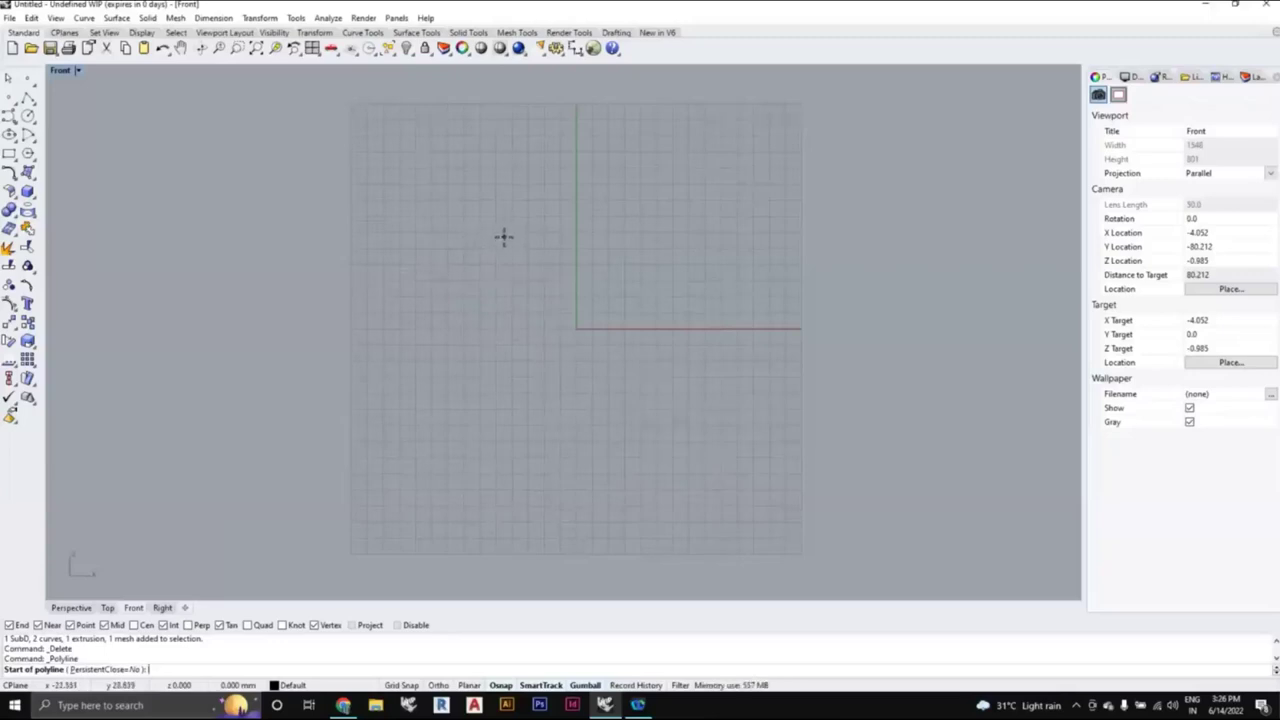
click(502, 238)
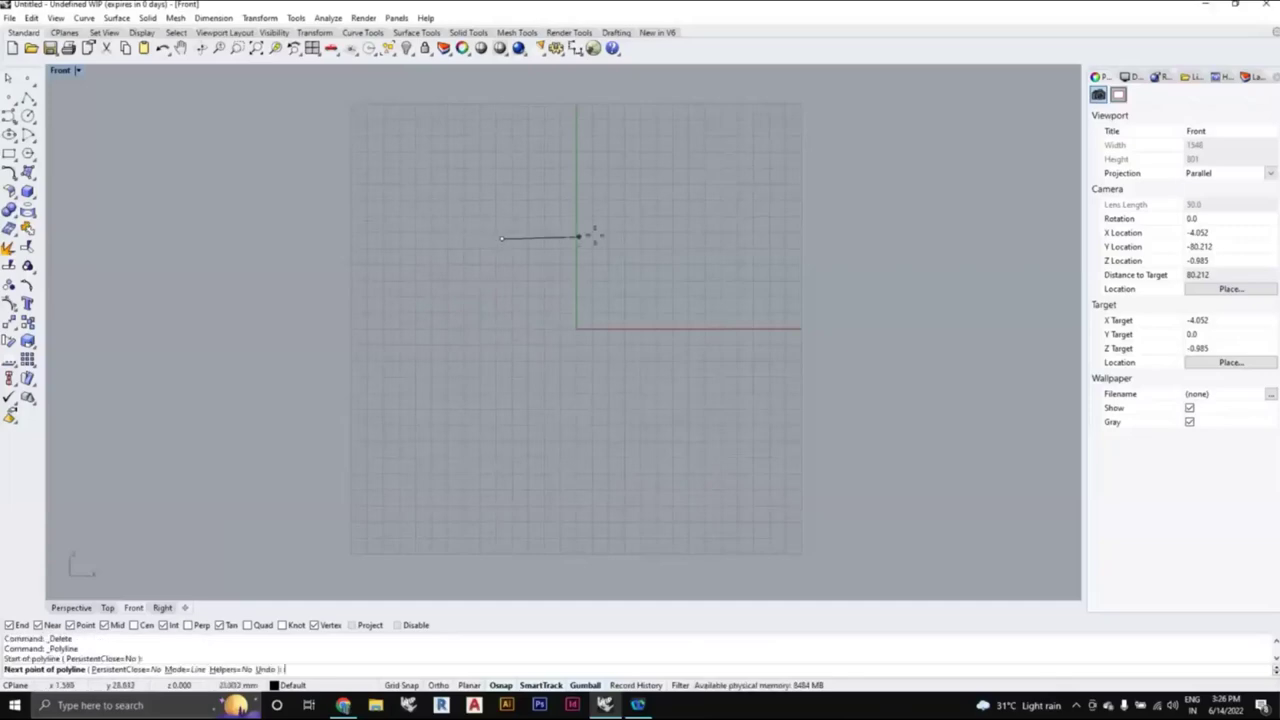
click(724, 238)
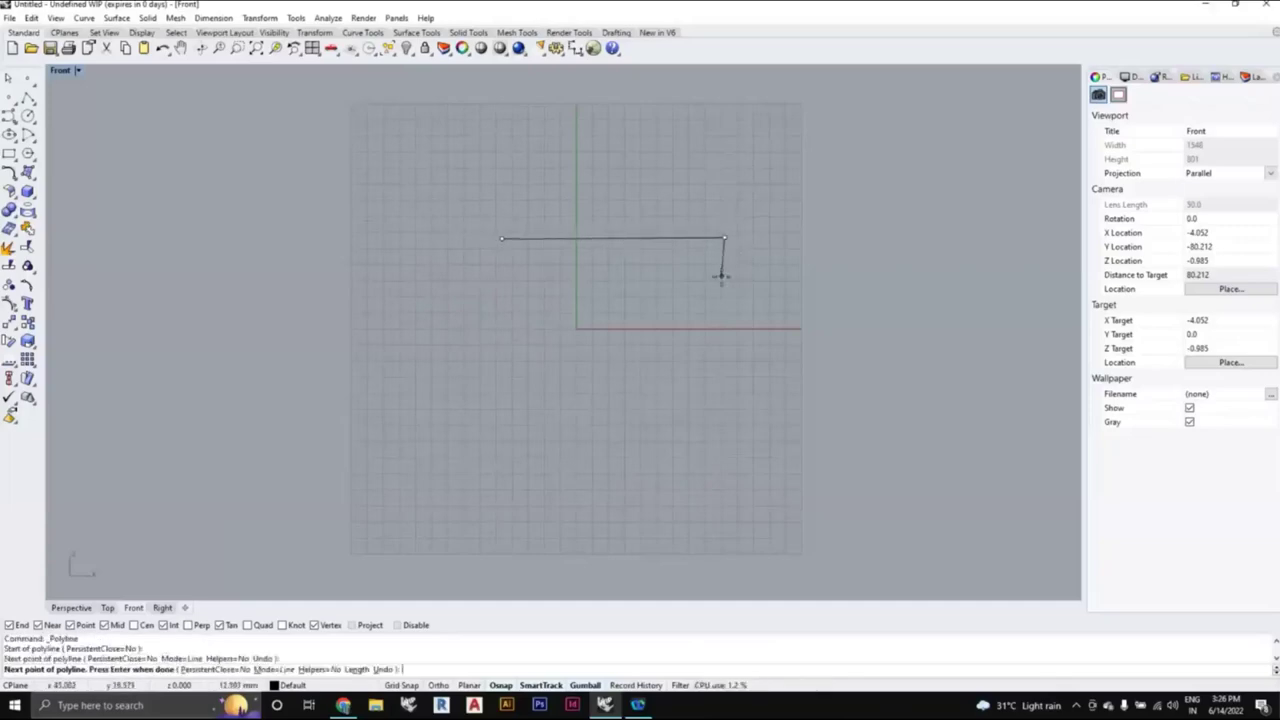
click(721, 275)
click(596, 280)
scroll(563, 314, up, 3)
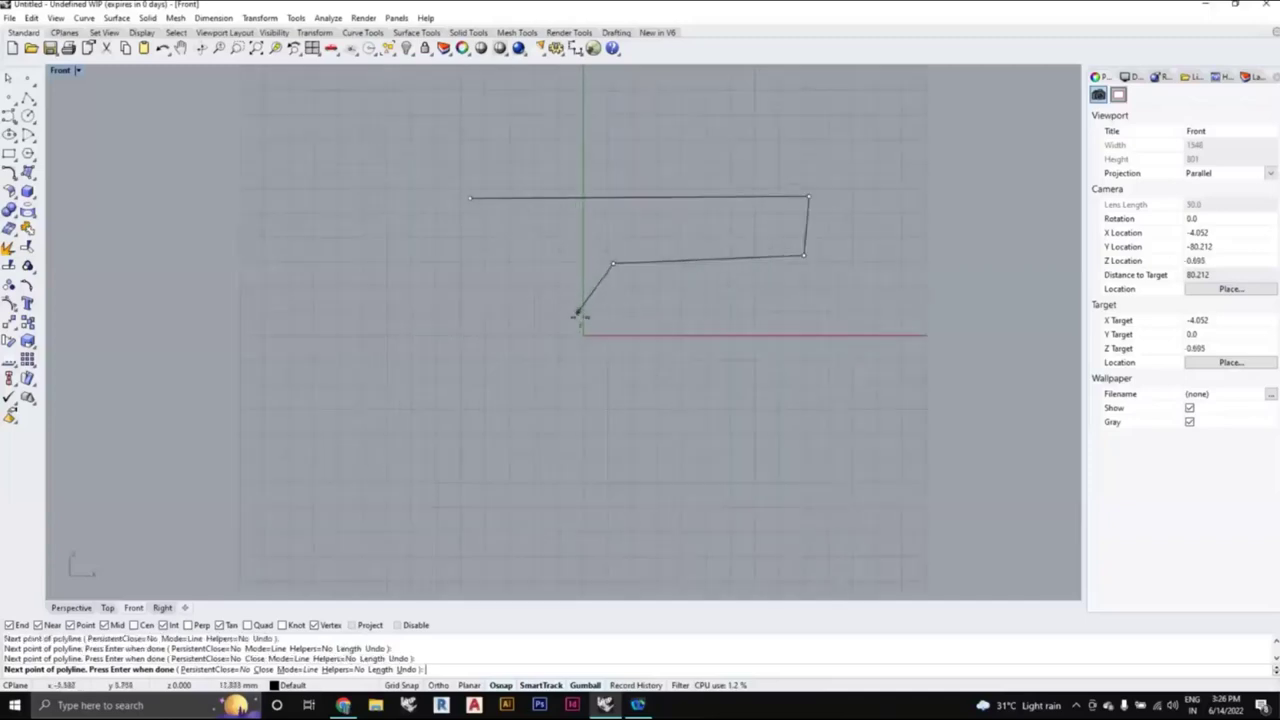
click(589, 307)
click(531, 311)
click(512, 295)
click(506, 366)
click(405, 378)
click(435, 268)
click(470, 197)
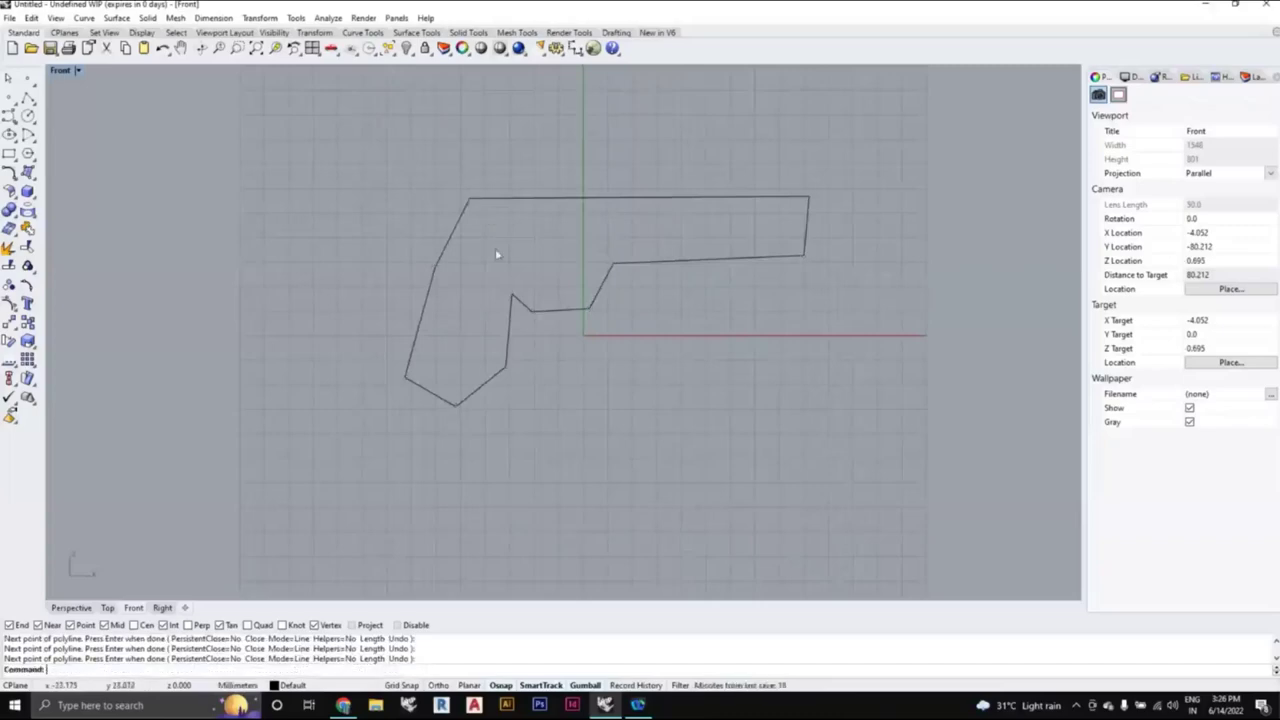
Step: Draw a small spiral-shaped polyline inside the pistol outline, around the trigger area, in the Front view
click(30, 100)
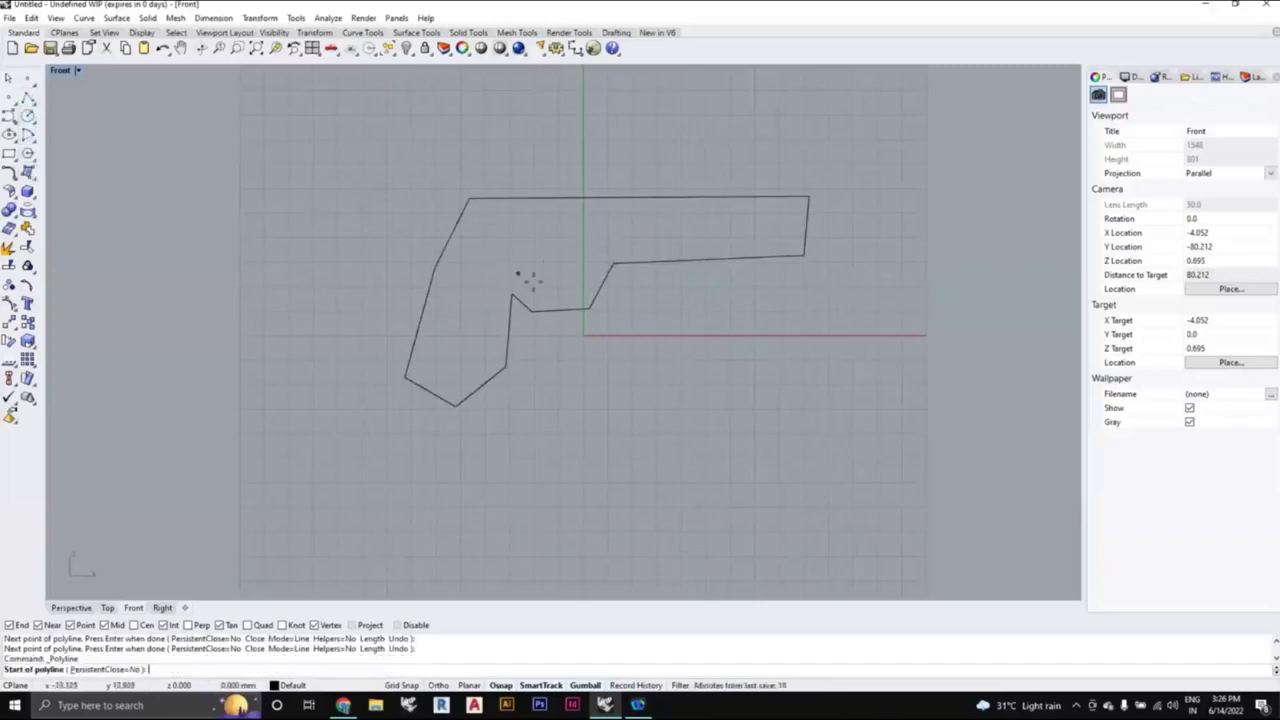
click(574, 243)
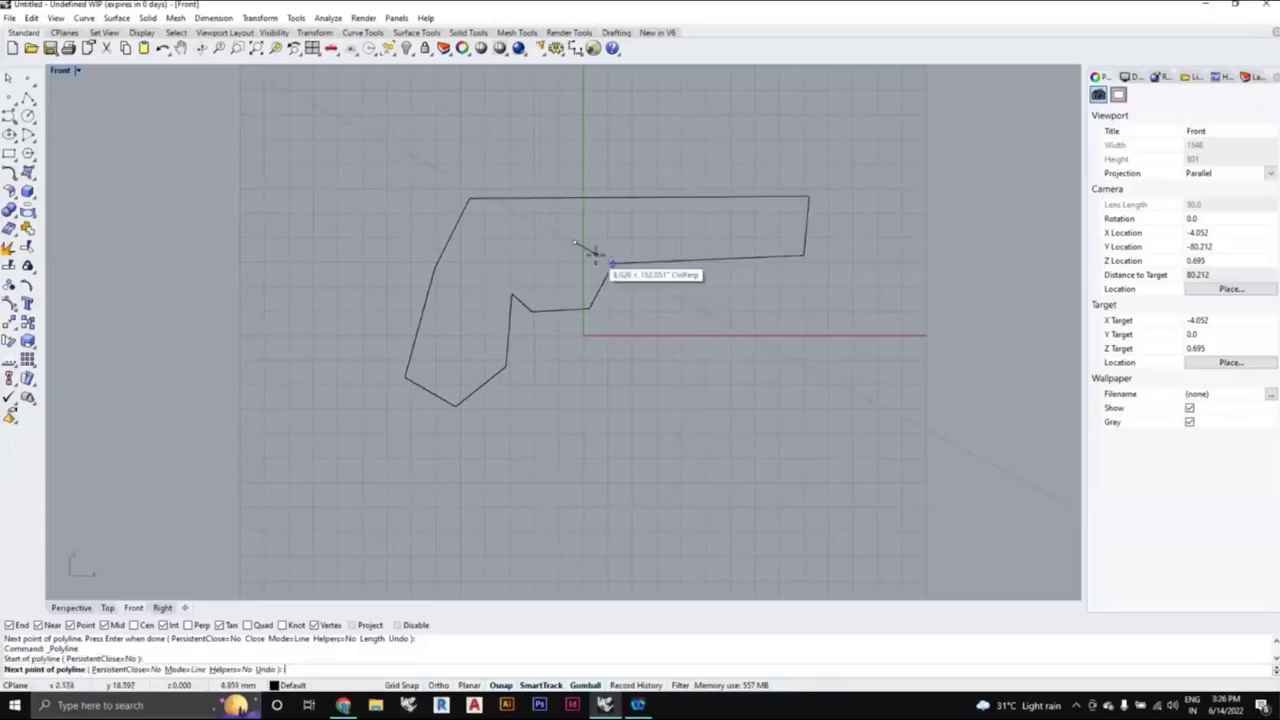
scroll(594, 256, up, 2)
click(617, 258)
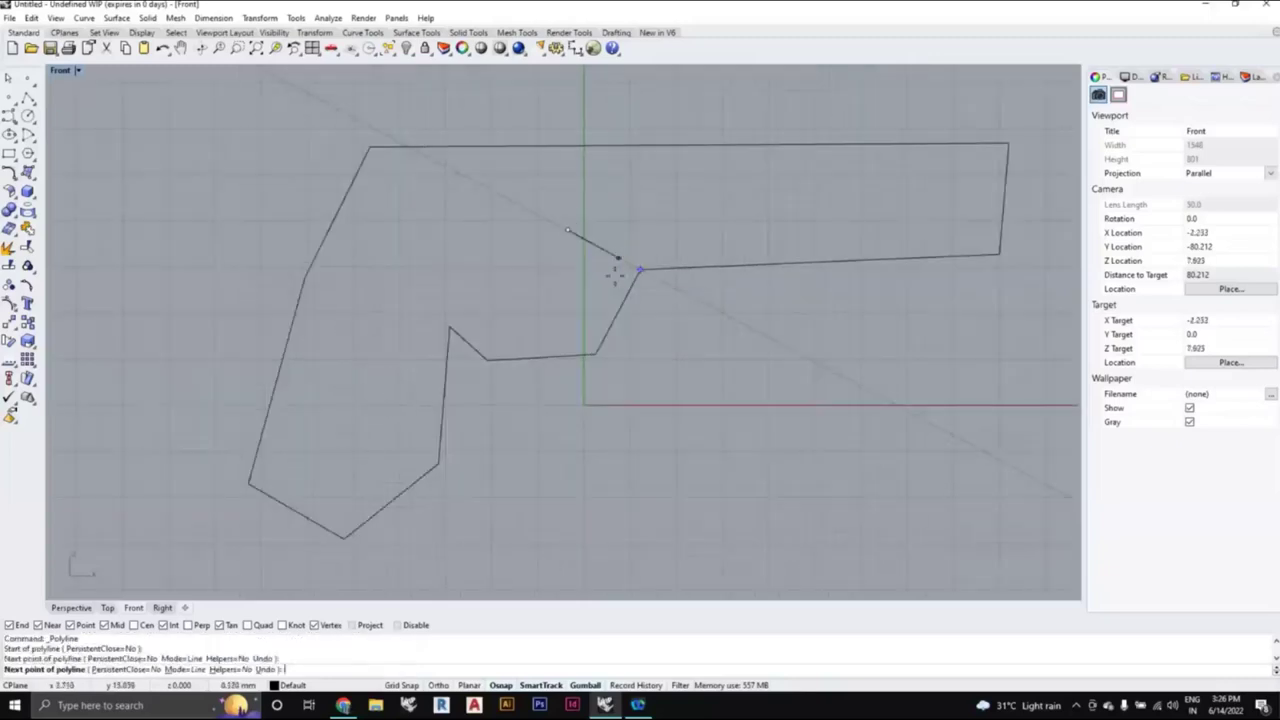
click(582, 328)
click(504, 342)
click(461, 300)
click(504, 248)
click(546, 269)
click(532, 302)
click(506, 302)
click(518, 310)
click(563, 306)
click(576, 269)
key(Return)
scroll(793, 370, down, 5)
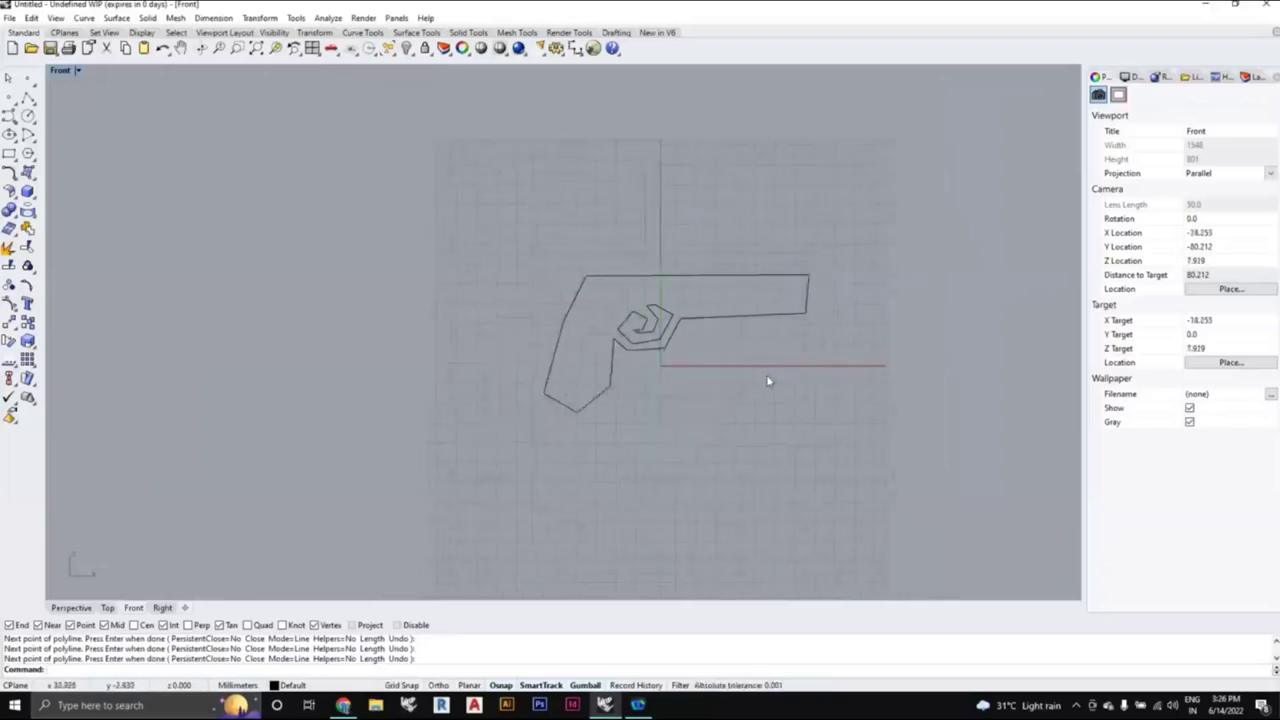
right_drag(768, 381, 727, 389)
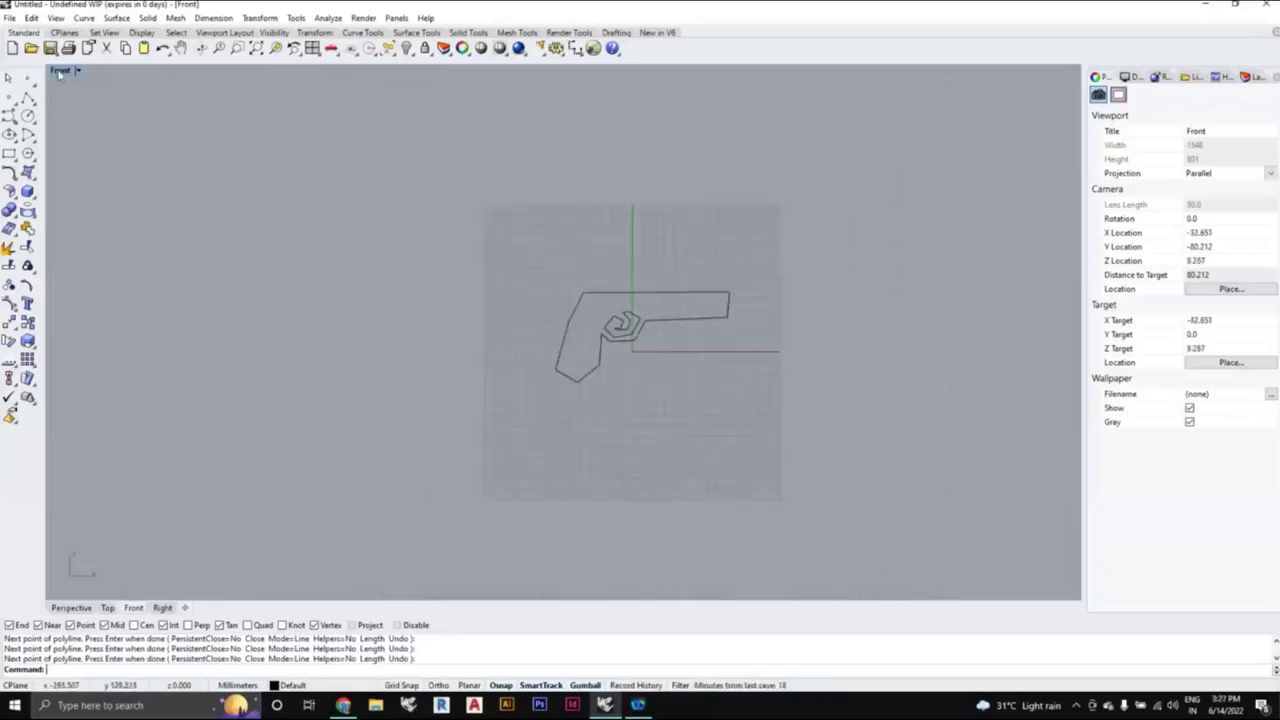
Step: Restore the four-view layout and set the Perspective view to the Shaded display mode
double_click(60, 71)
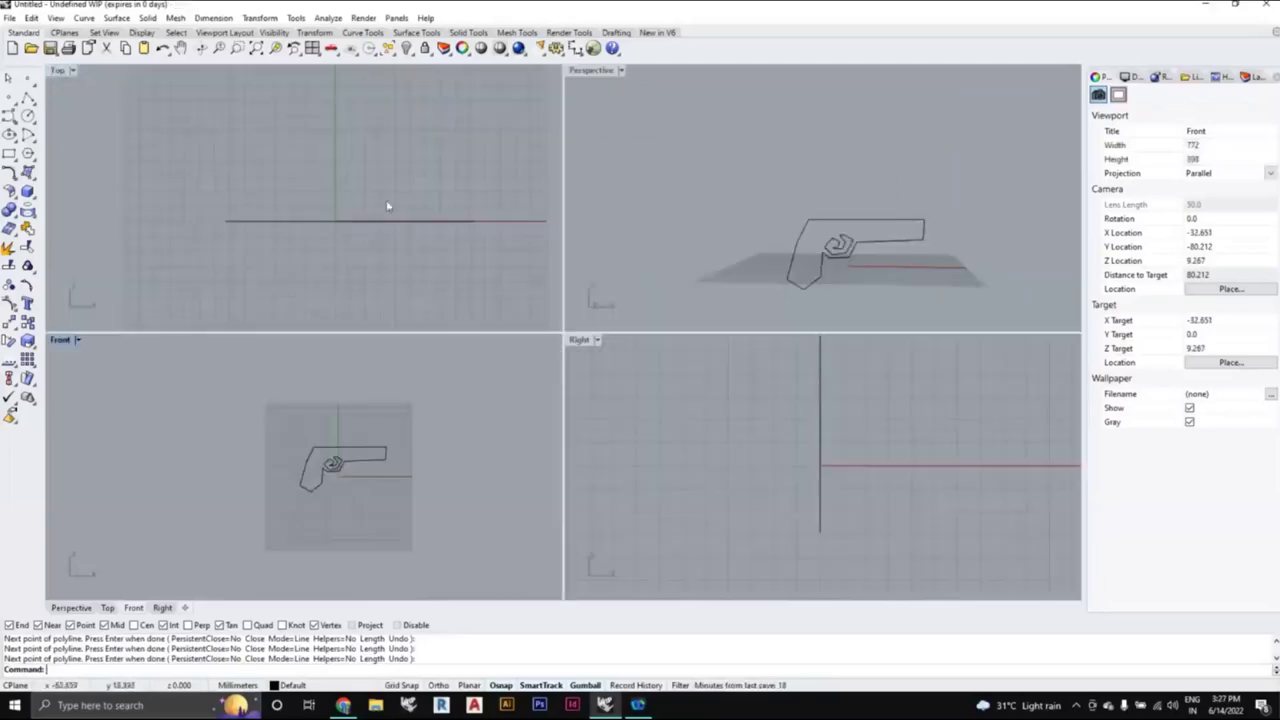
click(749, 238)
right_drag(714, 245, 856, 300)
scroll(833, 267, up, 2)
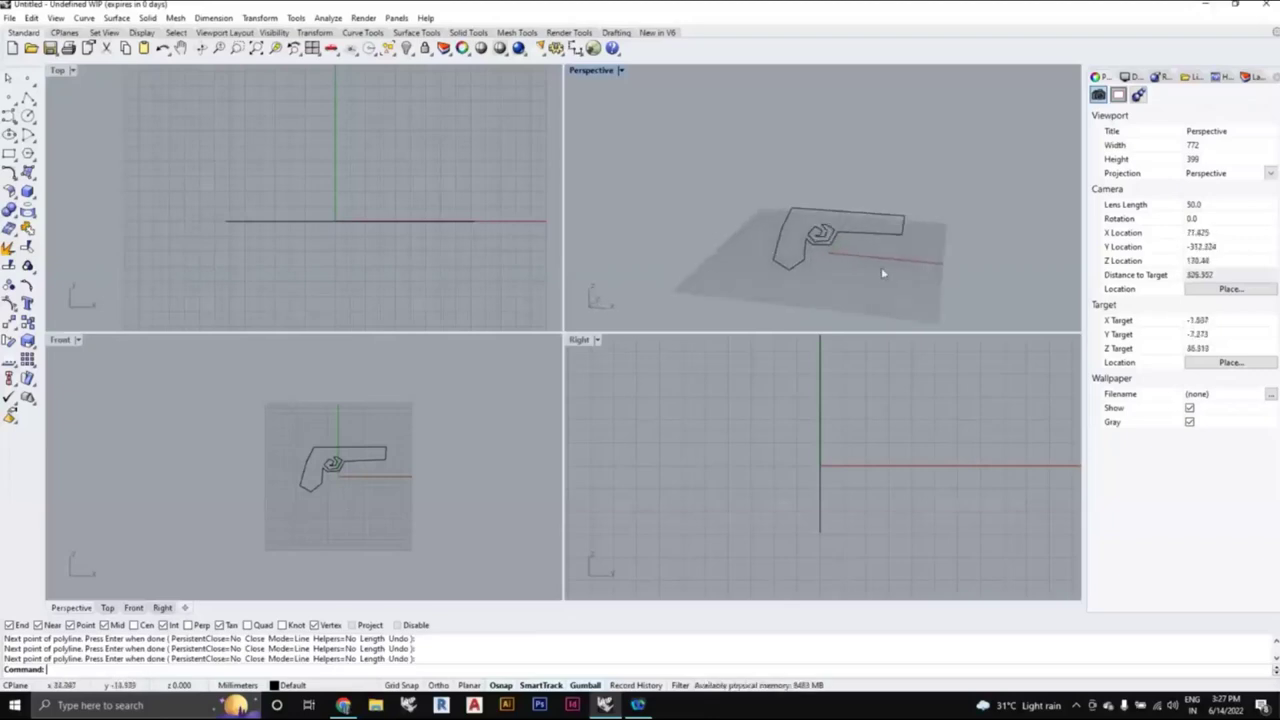
drag(757, 184, 958, 302)
right_drag(961, 294, 840, 272)
click(748, 277)
right_drag(786, 260, 783, 269)
scroll(788, 270, up, 2)
scroll(801, 271, down, 2)
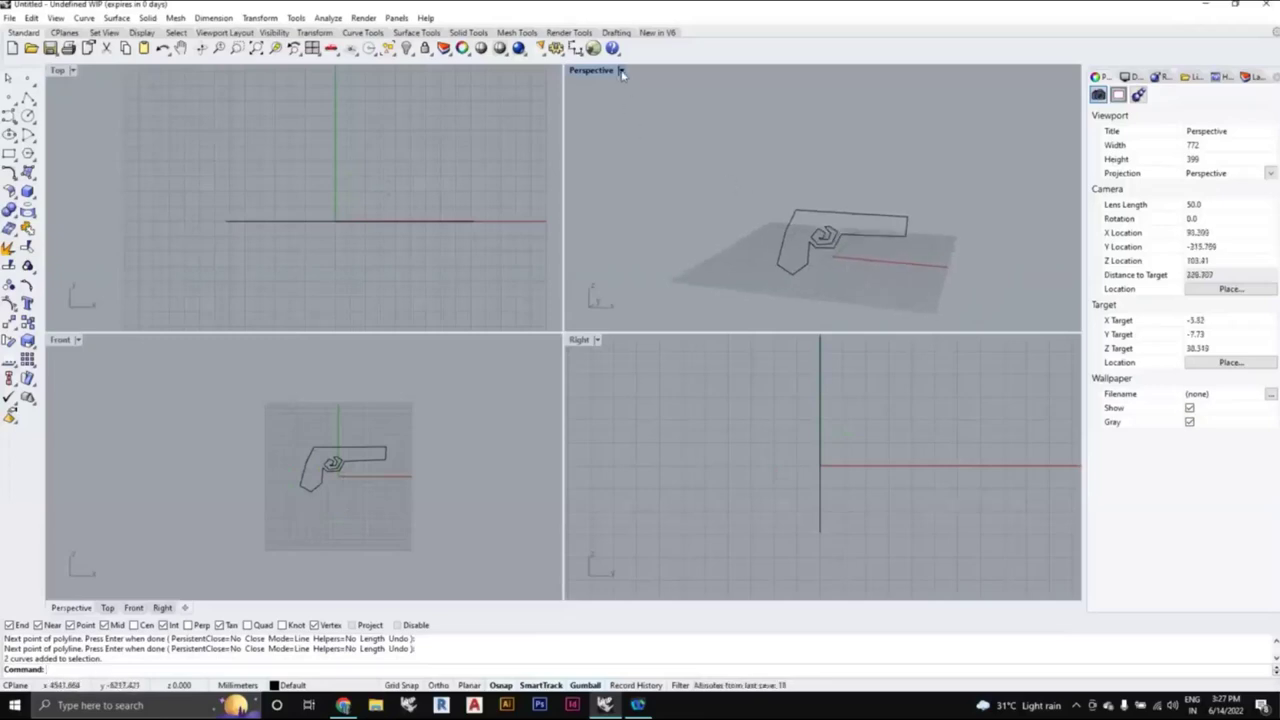
click(621, 71)
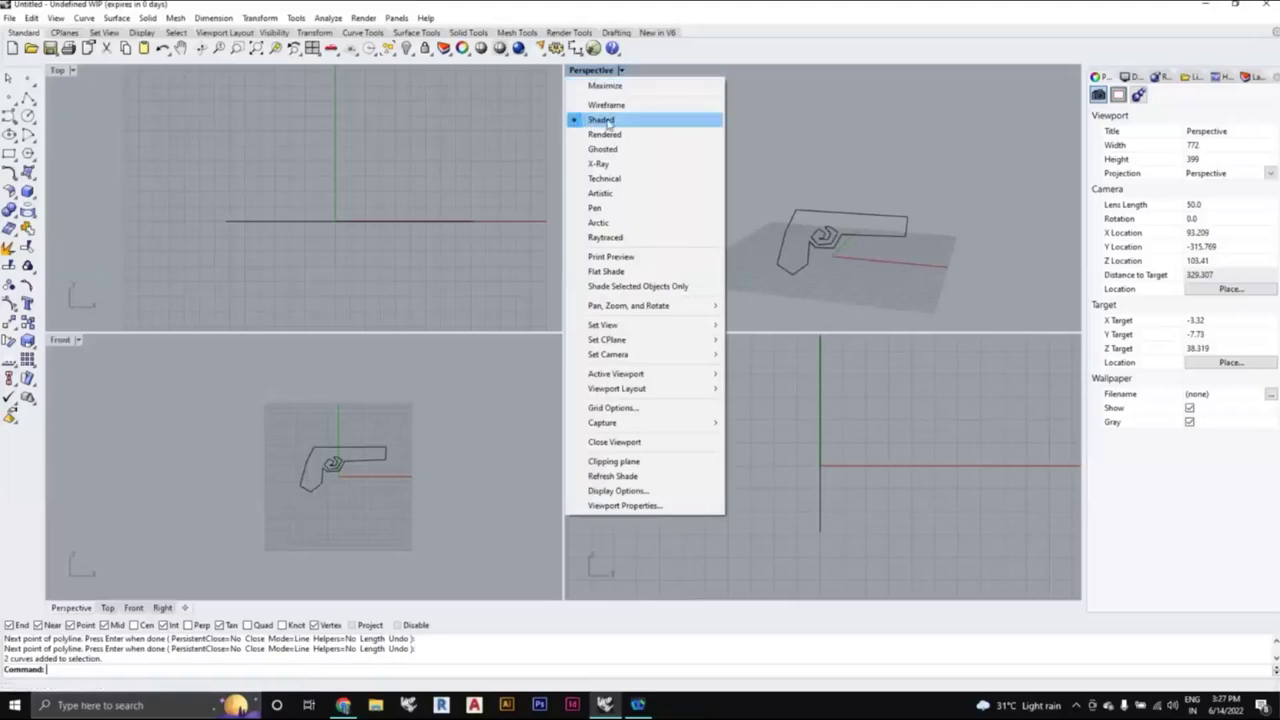
click(603, 120)
Step: Select both pistol curves and extrude them as a solid about 13 mm toward negative Y
scroll(830, 270, up, 2)
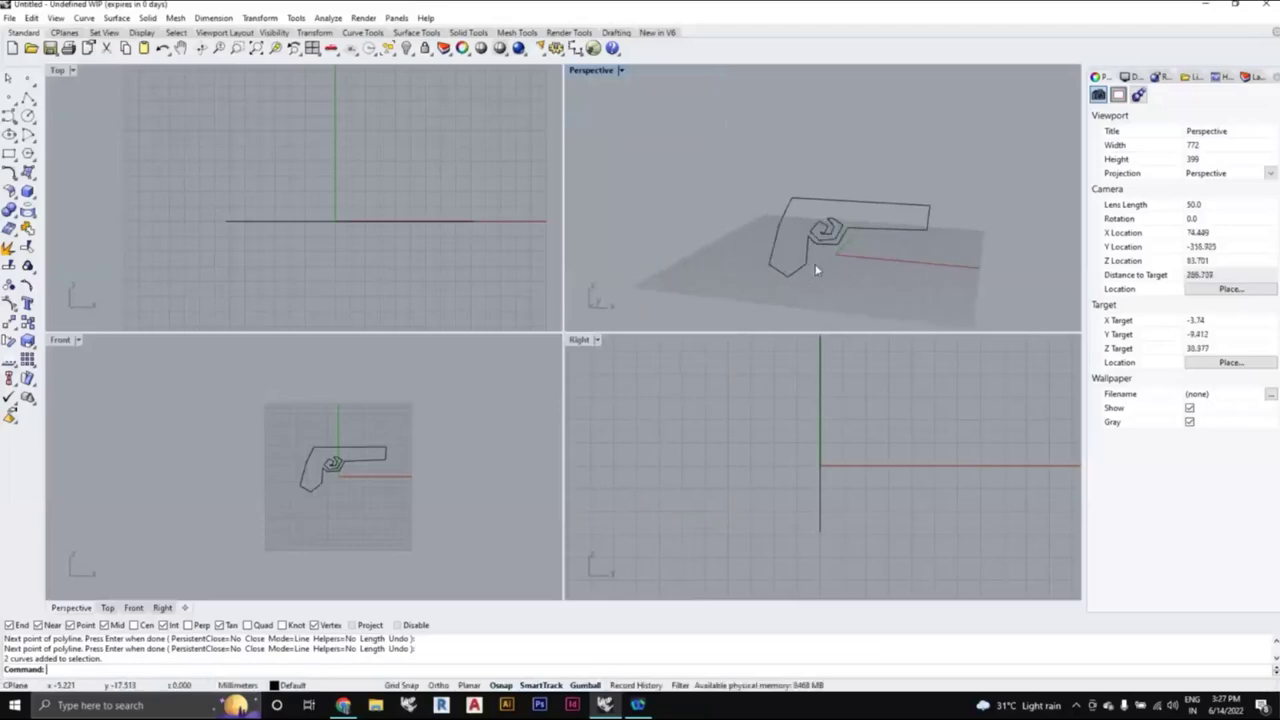
right_drag(838, 263, 853, 241)
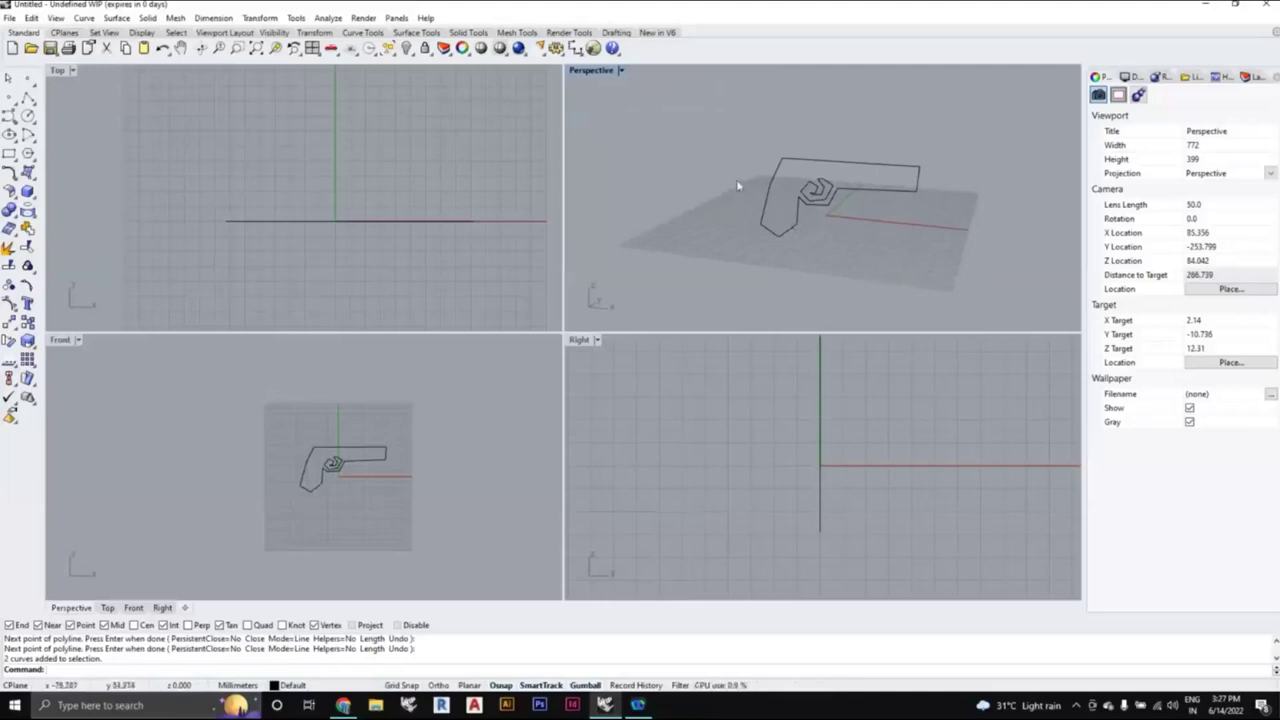
right_drag(838, 214, 744, 160)
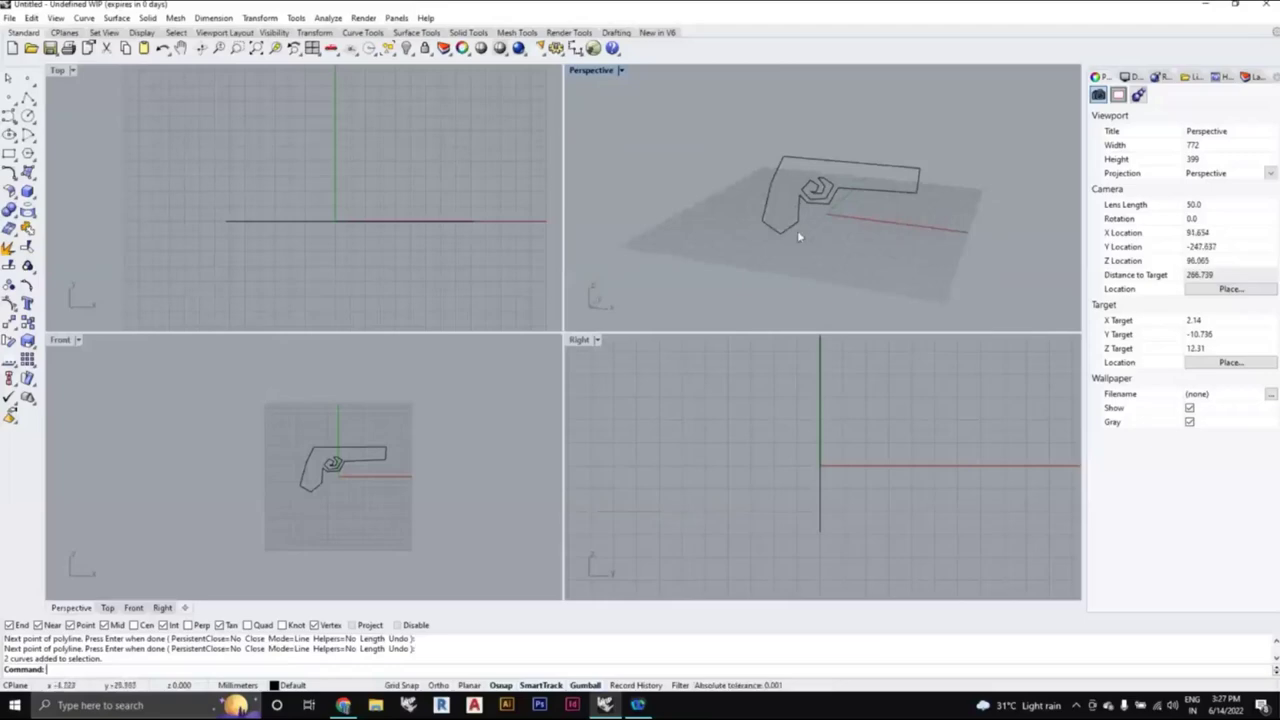
scroll(793, 228, up, 2)
drag(698, 98, 971, 274)
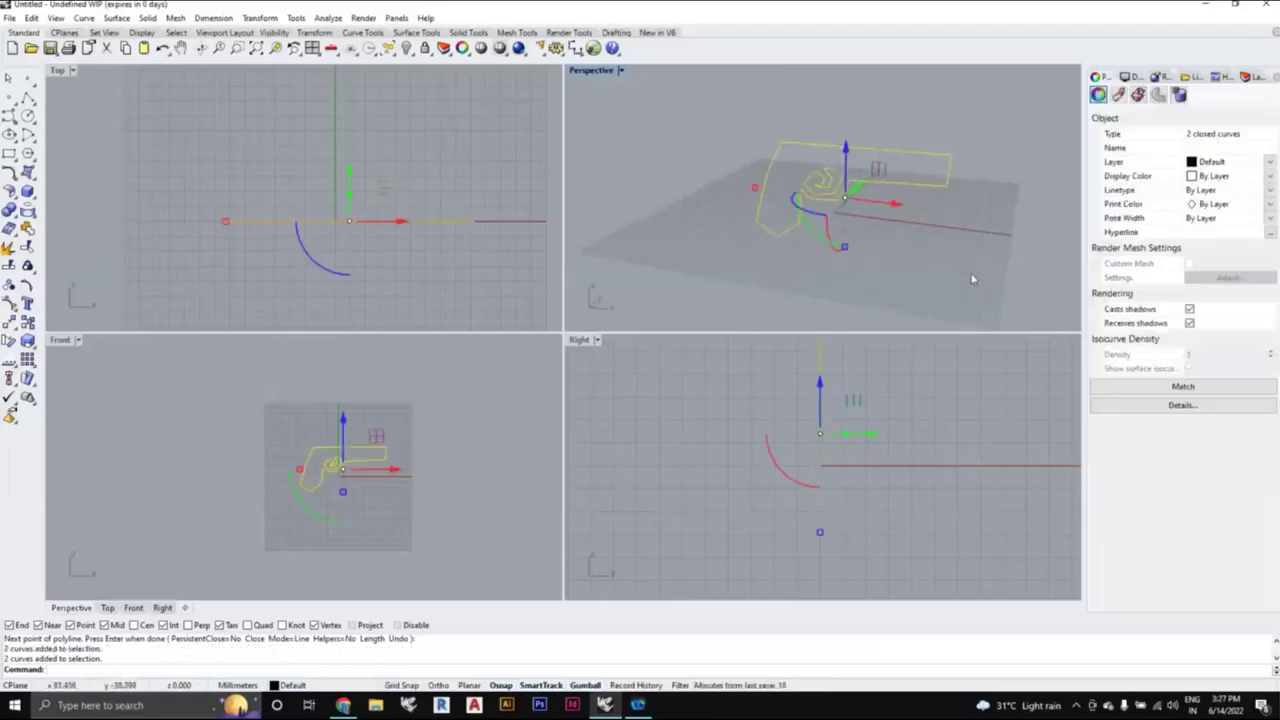
click(34, 202)
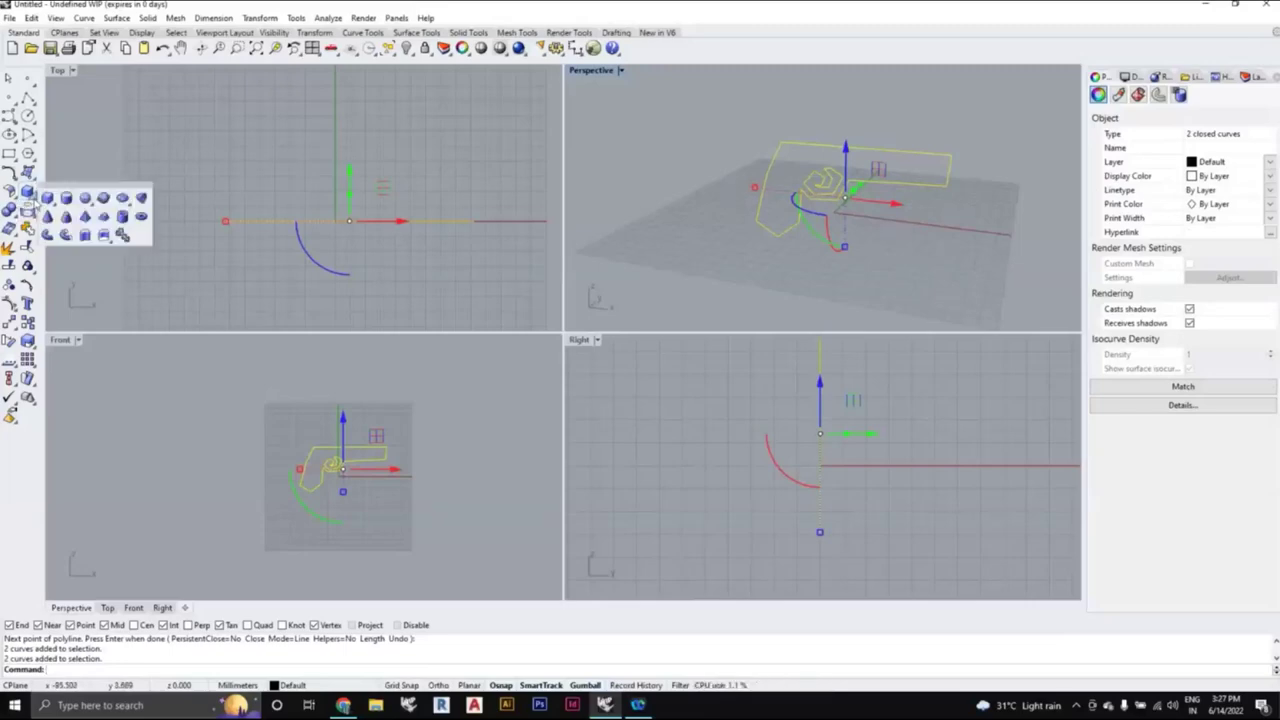
click(85, 236)
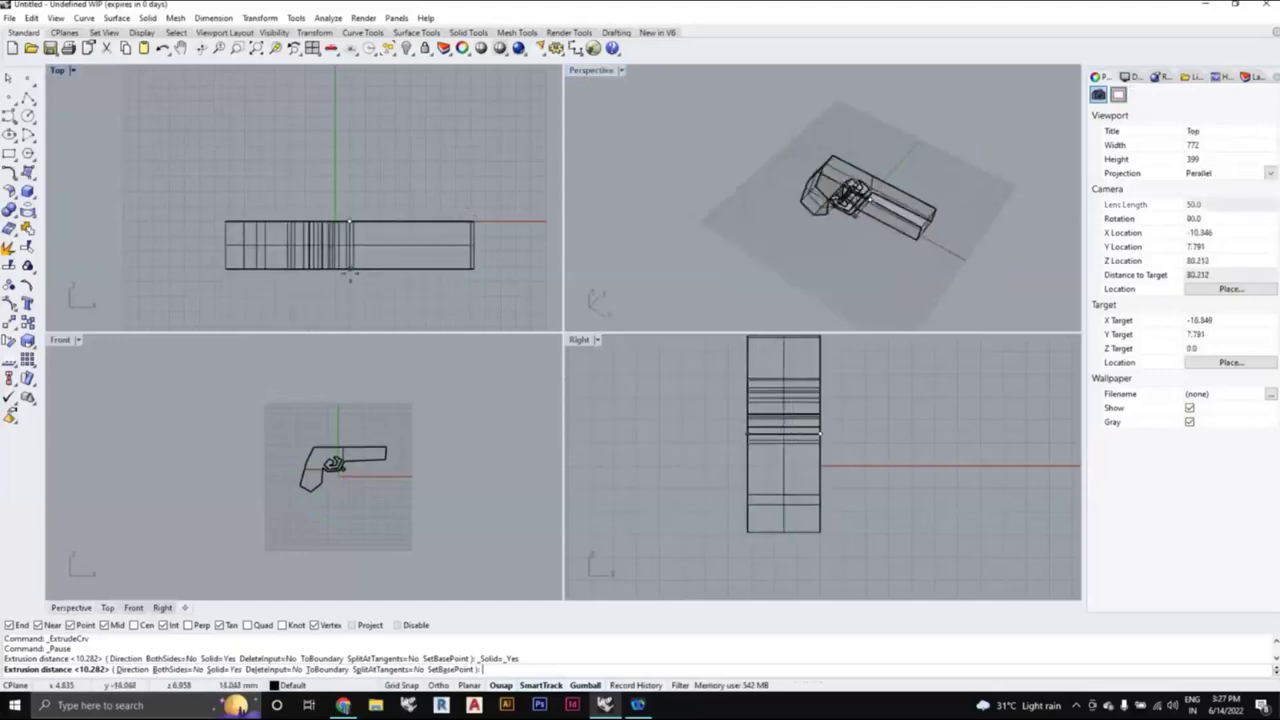
scroll(350, 265, up, 2)
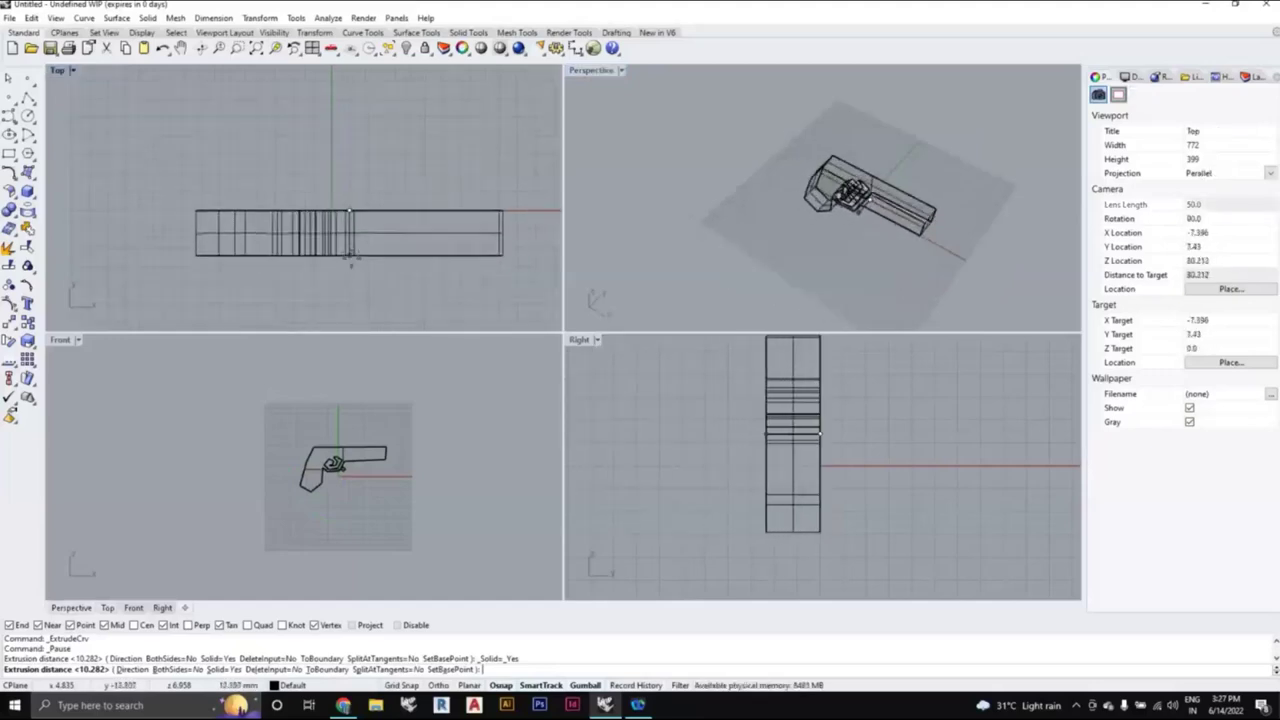
click(350, 260)
Step: Select the extruded pistol with its curves and create a polygon mesh from it, keeping the preset polygon density
right_drag(881, 298, 876, 264)
click(910, 232)
scroll(897, 227, up, 1)
scroll(897, 227, down, 1)
scroll(884, 228, up, 4)
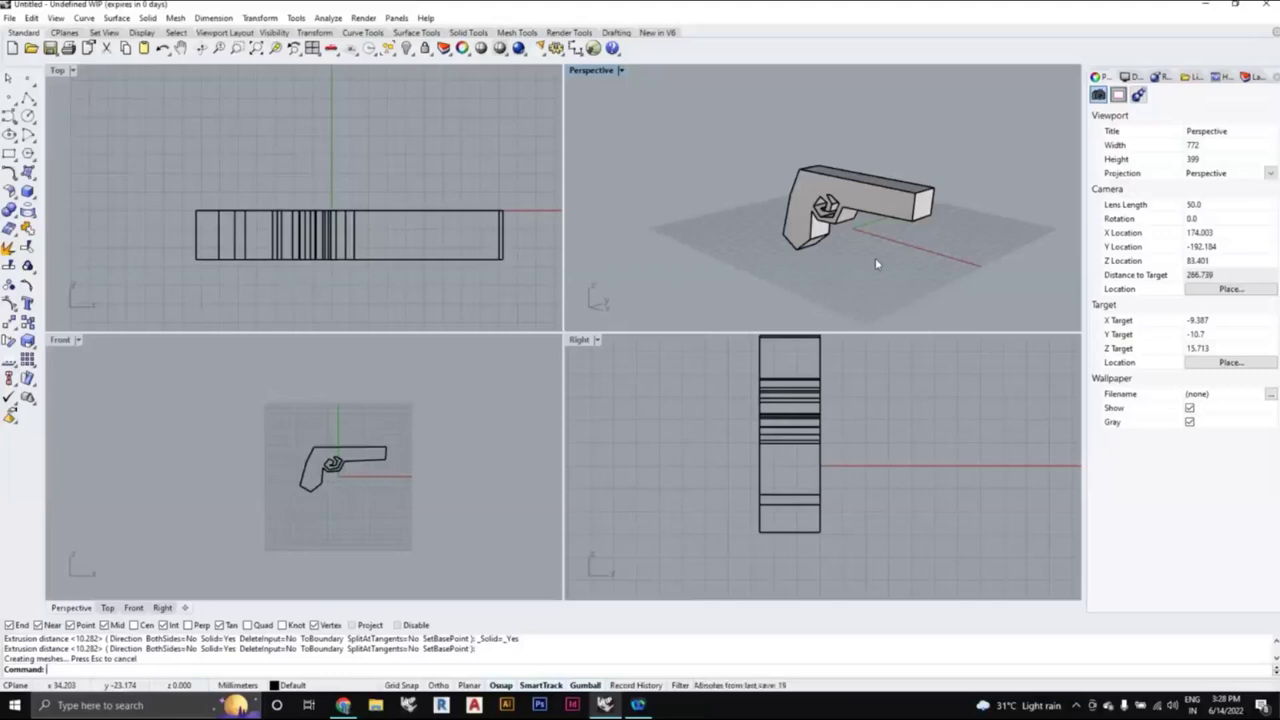
right_drag(885, 263, 909, 247)
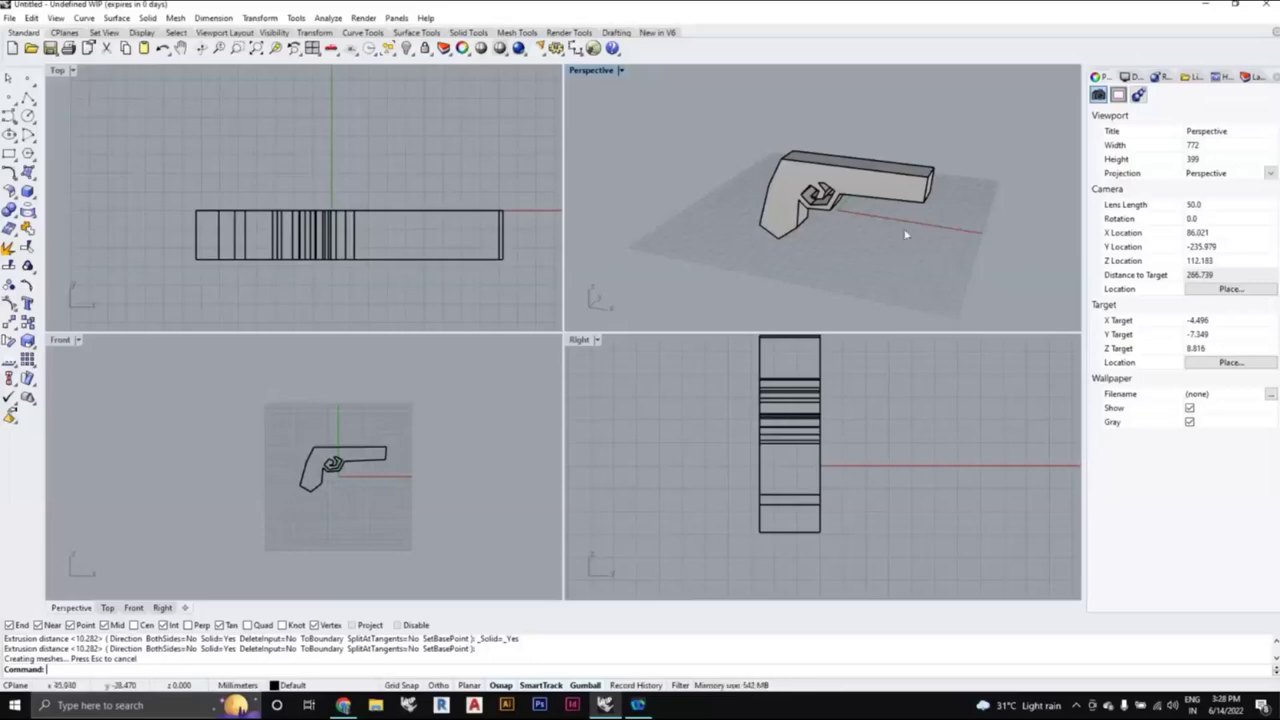
mouse_move(904, 258)
right_down()
mouse_move(887, 256)
mouse_move(900, 249)
mouse_move(893, 235)
mouse_move(900, 246)
right_up()
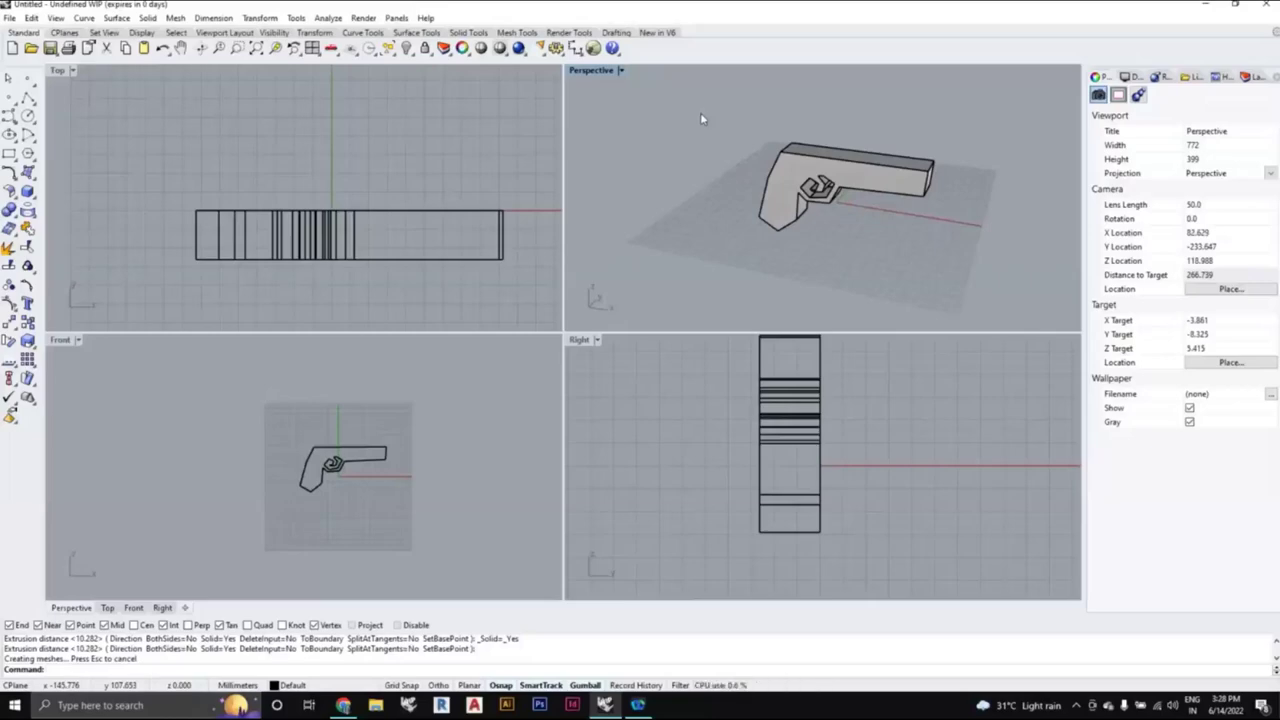
drag(700, 113, 996, 271)
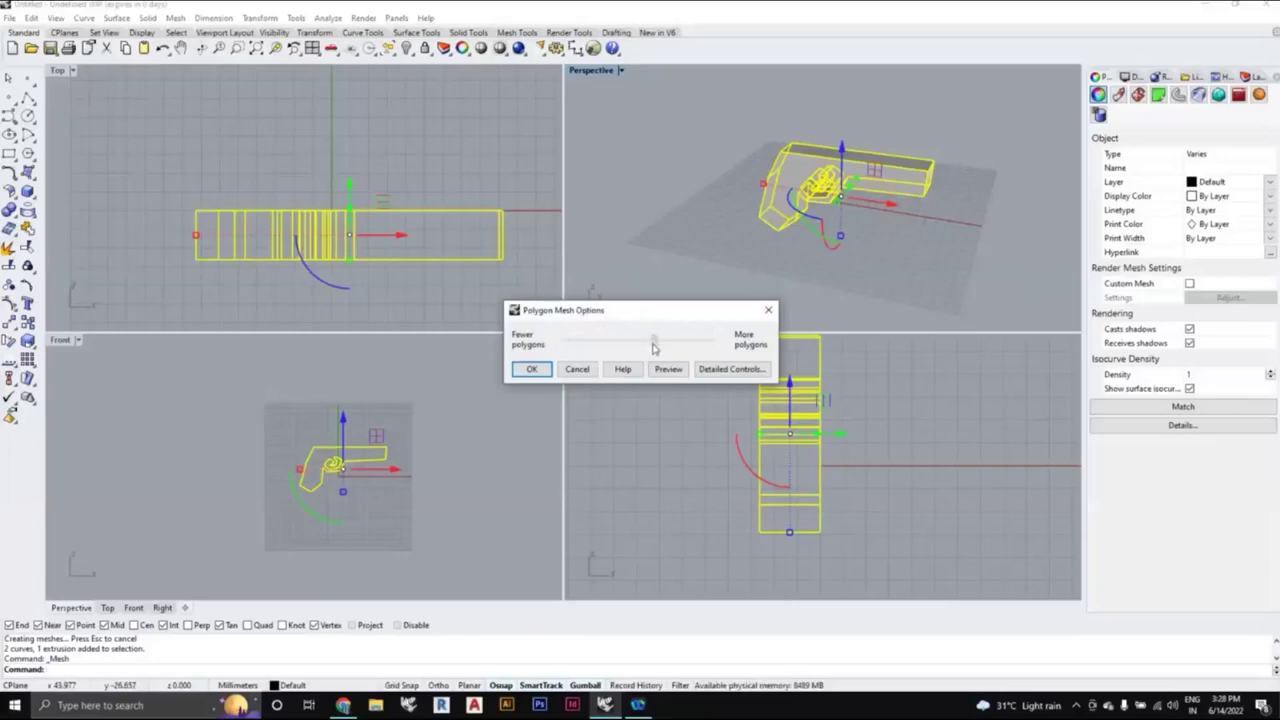
click(532, 369)
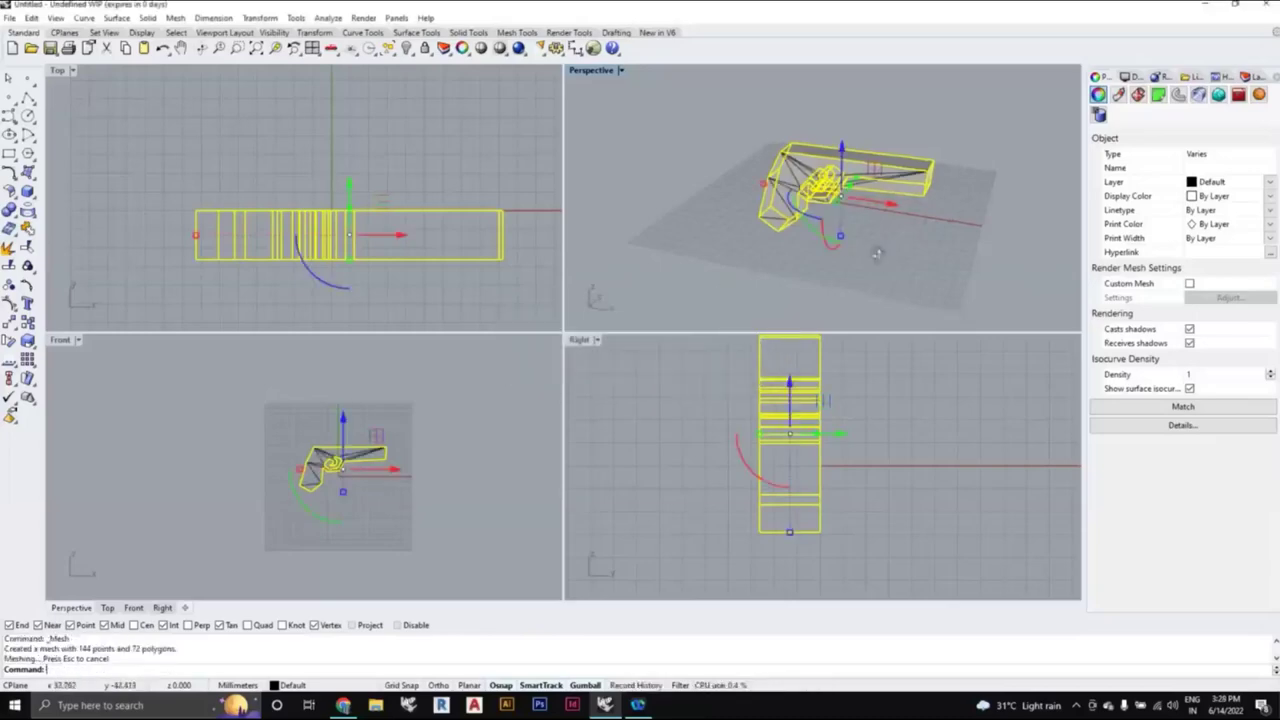
Step: Select the pistol curves, extrusion and mesh, then convert the mesh with SubDFromMesh using Creases=No, Output=SubD, Level=0 and AddController=No
mouse_move(893, 241)
right_down()
mouse_move(837, 217)
mouse_move(820, 230)
mouse_move(931, 240)
mouse_move(788, 158)
mouse_move(914, 251)
mouse_move(846, 251)
mouse_move(901, 259)
mouse_move(907, 284)
mouse_move(846, 258)
mouse_move(897, 265)
right_up()
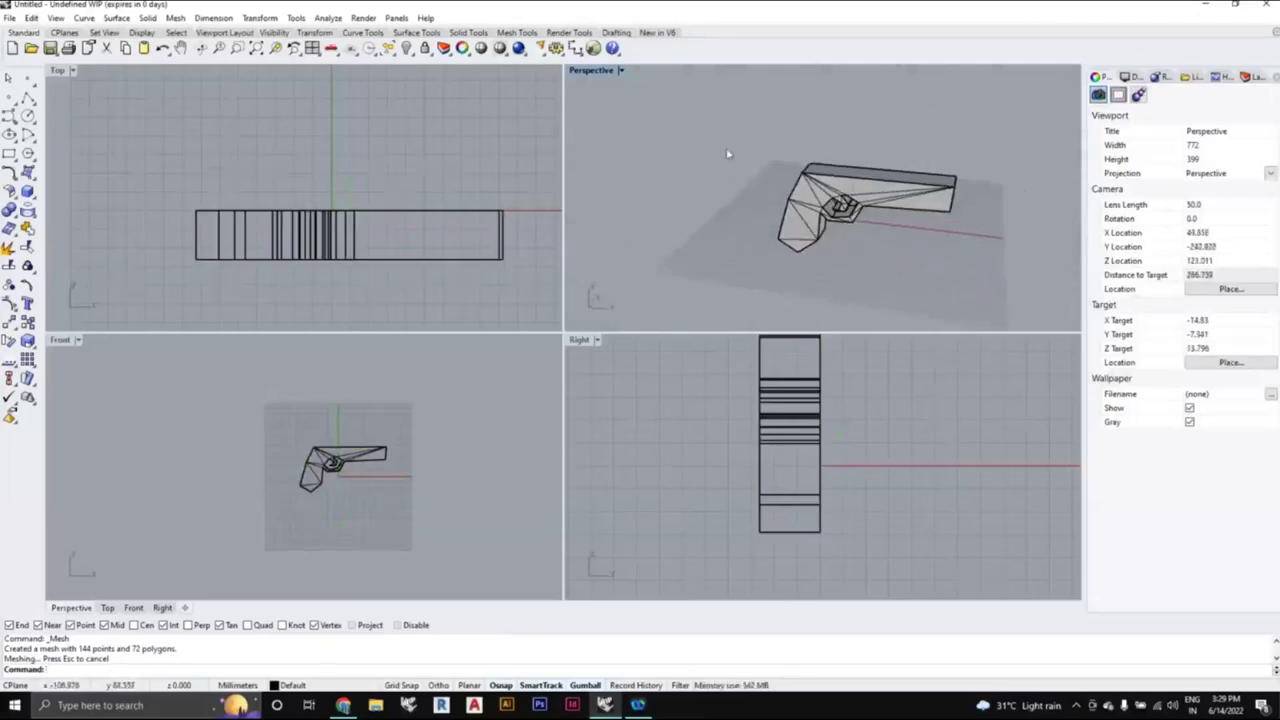
drag(728, 147, 985, 285)
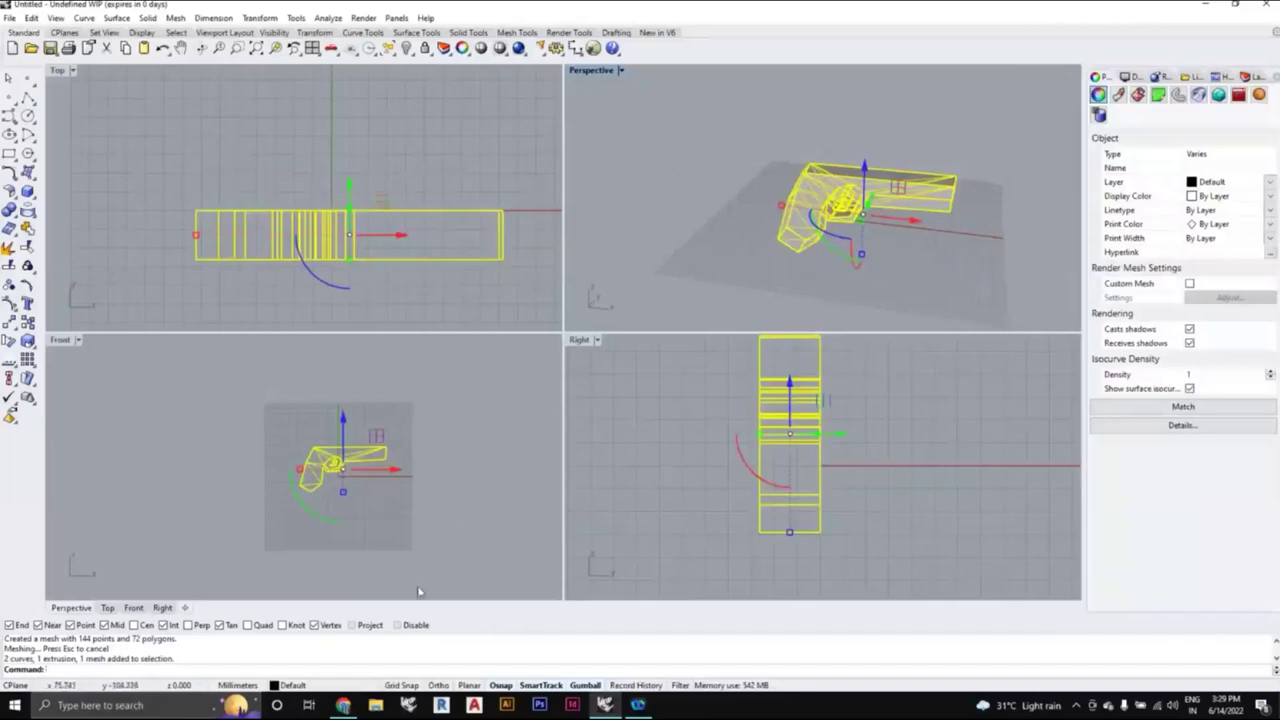
text(Nurb)
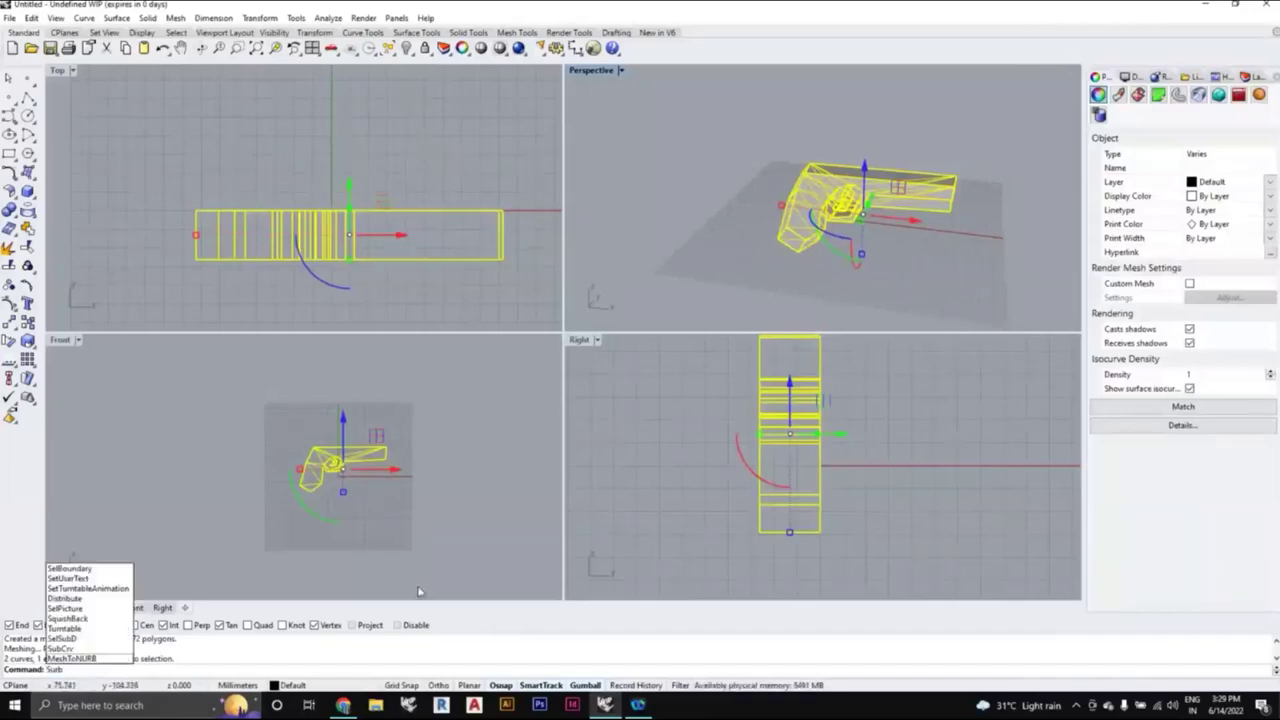
text(to)
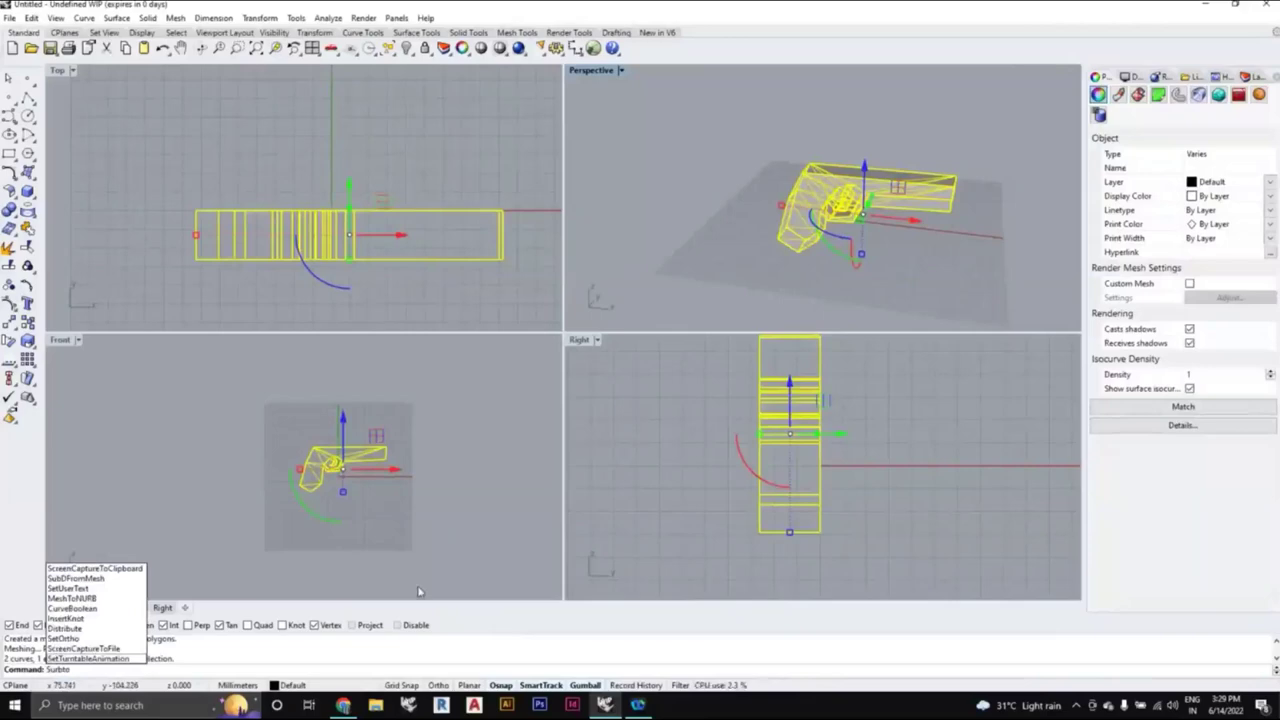
key(BackSpace)
key(BackSpace)
text(dto)
key(BackSpace)
key(BackSpace)
text(from)
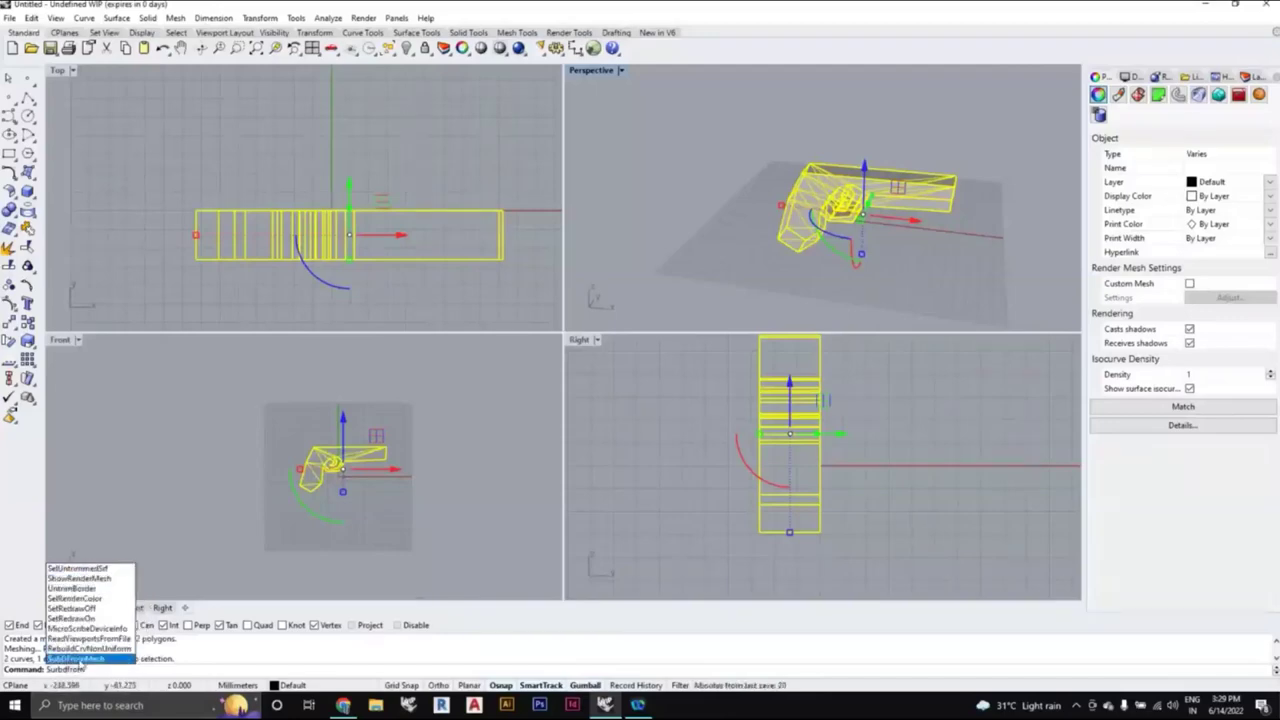
click(80, 659)
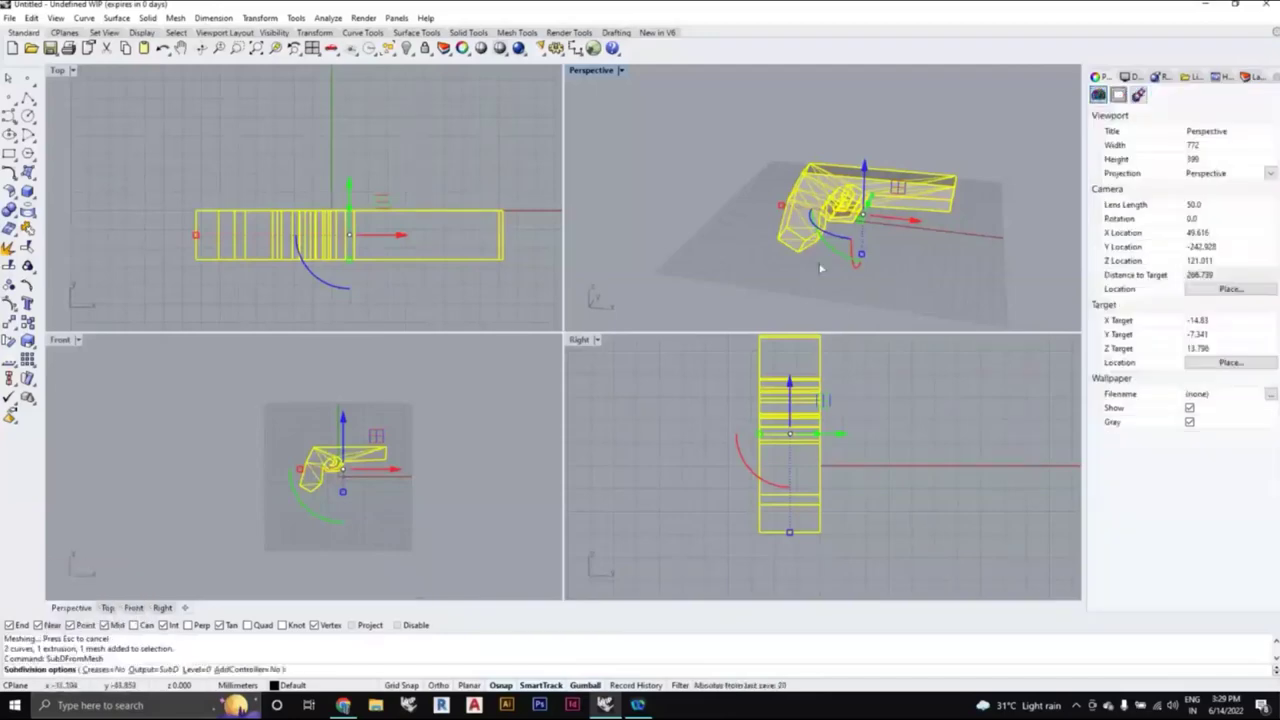
right_drag(880, 281, 818, 246)
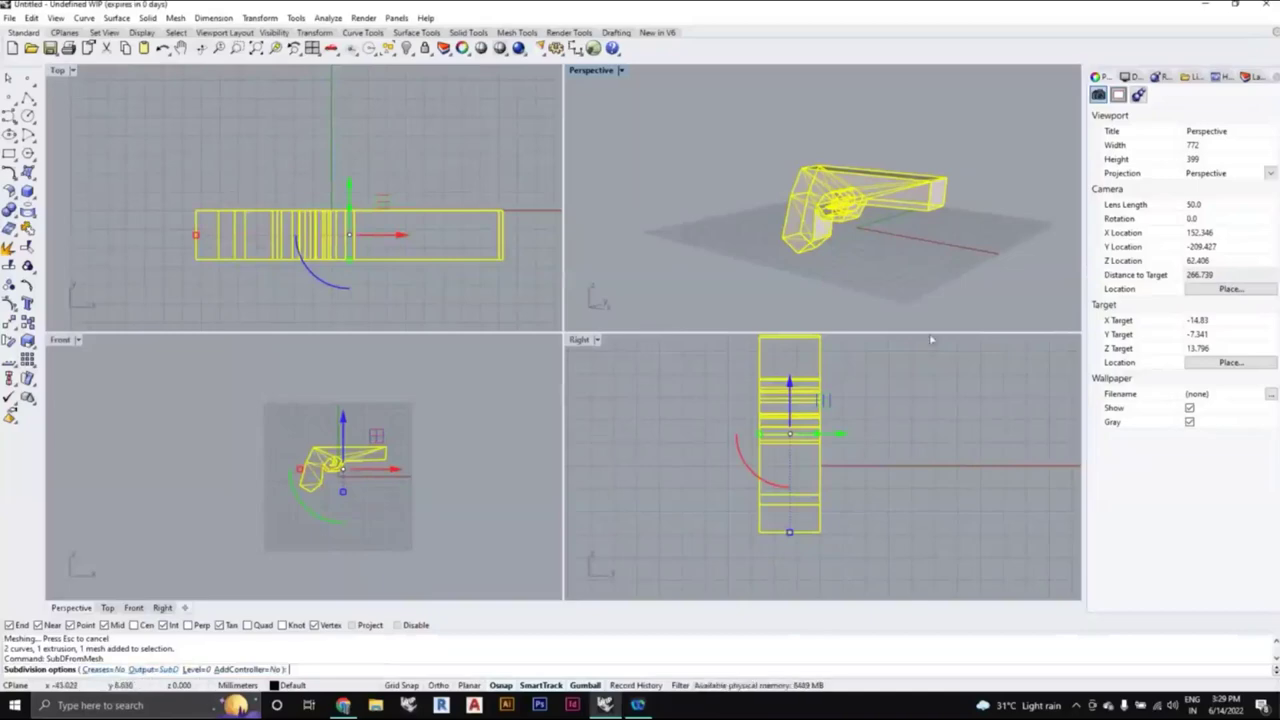
scroll(927, 255, up, 2)
right_drag(928, 249, 864, 240)
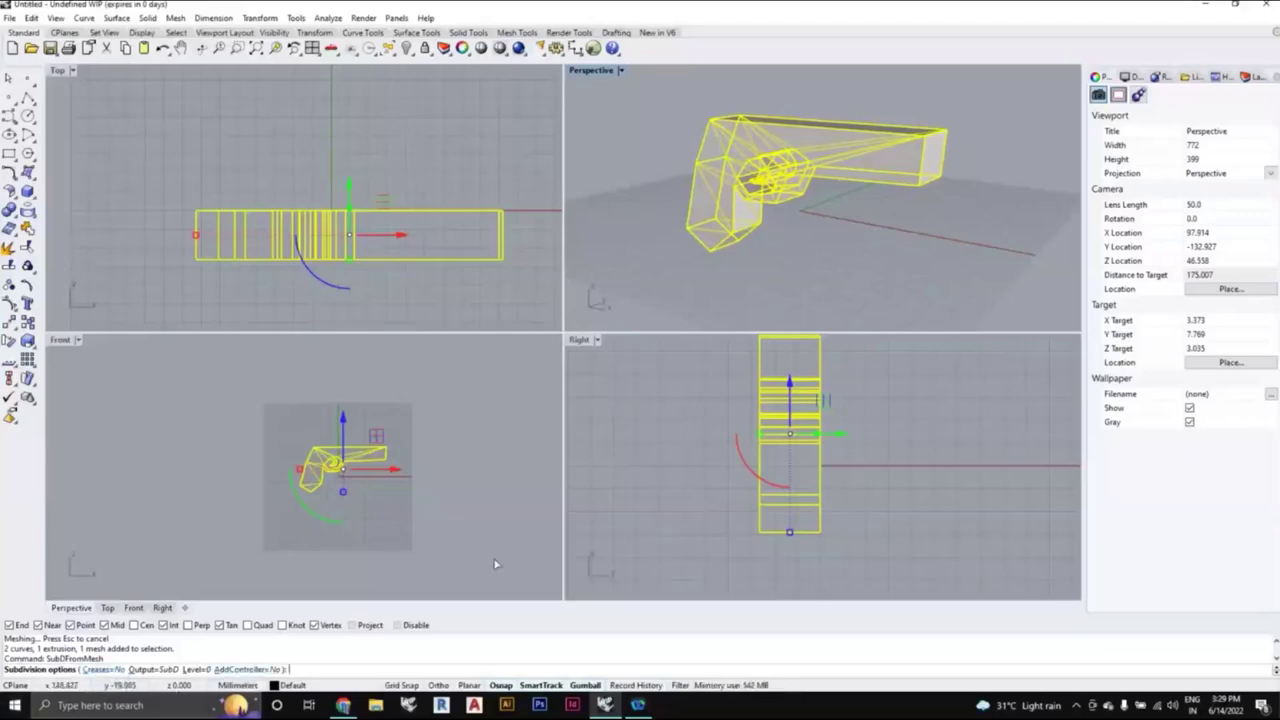
key(Return)
scroll(502, 385, down, 2)
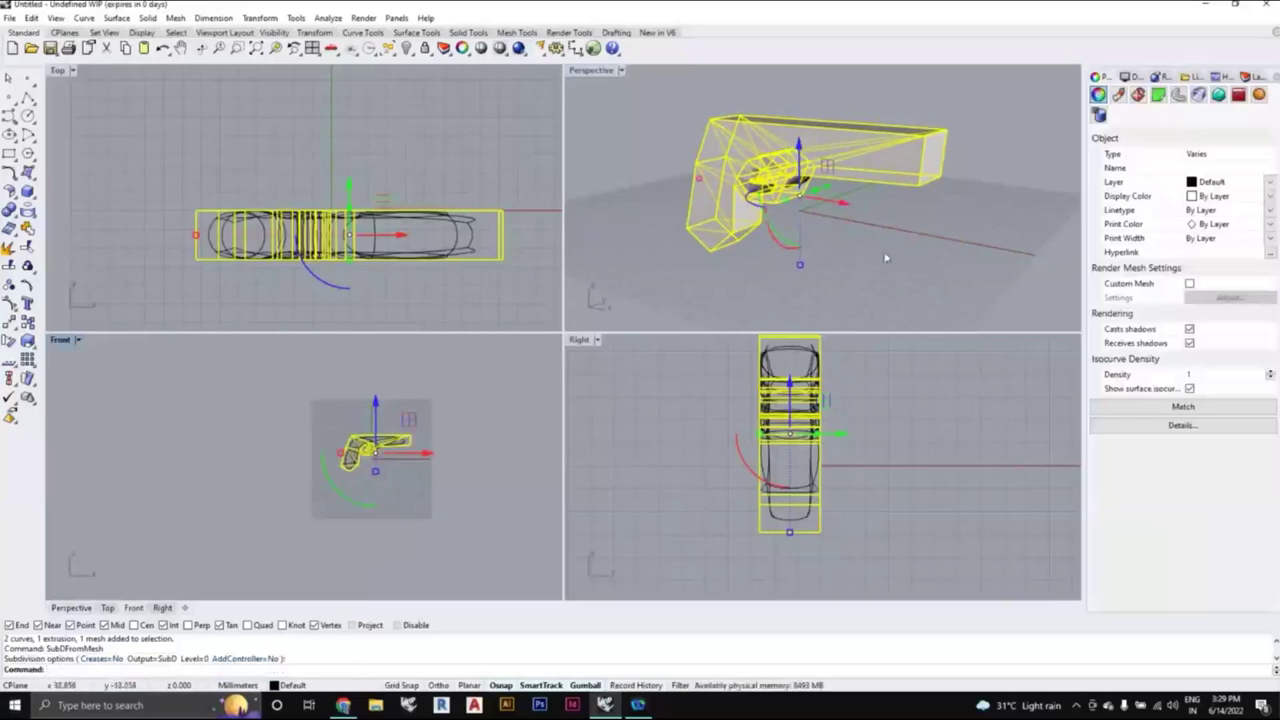
Step: Move the original curves, extrusion and mesh in the positive X direction, clear of the smooth SubD pistol
scroll(886, 260, down, 3)
right_drag(886, 260, 826, 209)
scroll(748, 195, up, 2)
scroll(826, 209, down, 2)
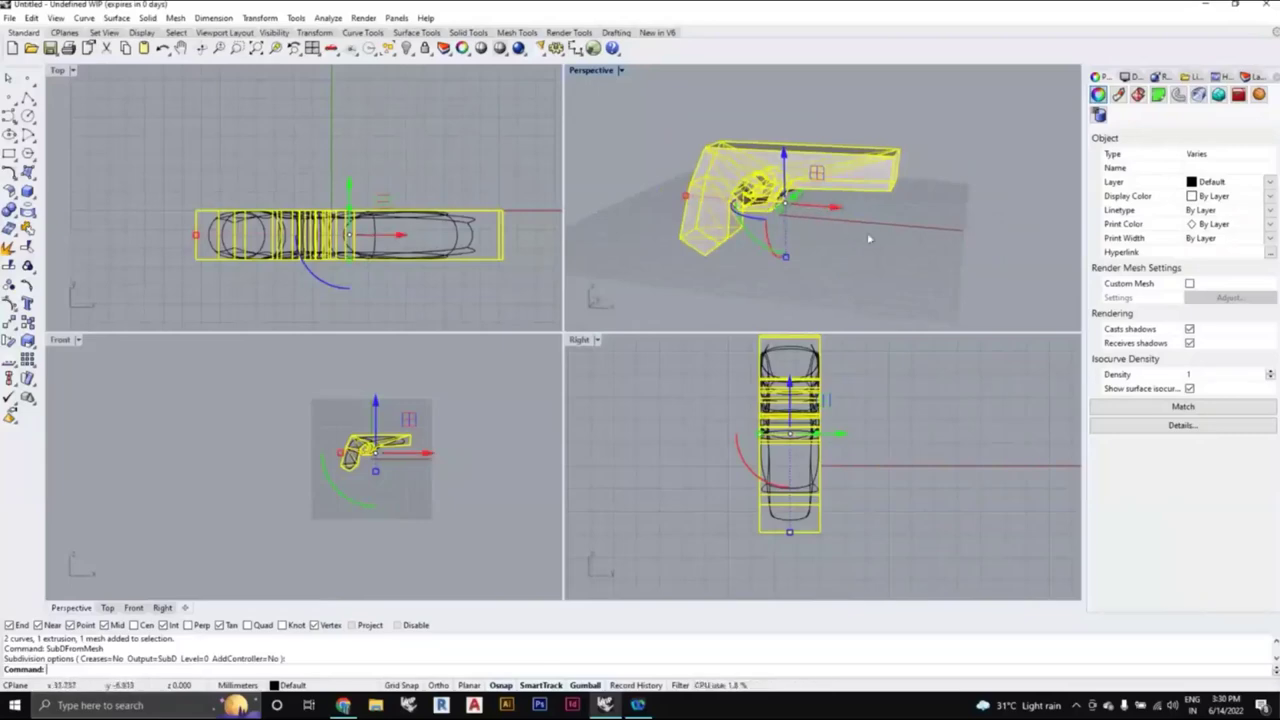
right_drag(857, 238, 826, 216)
scroll(822, 213, up, 2)
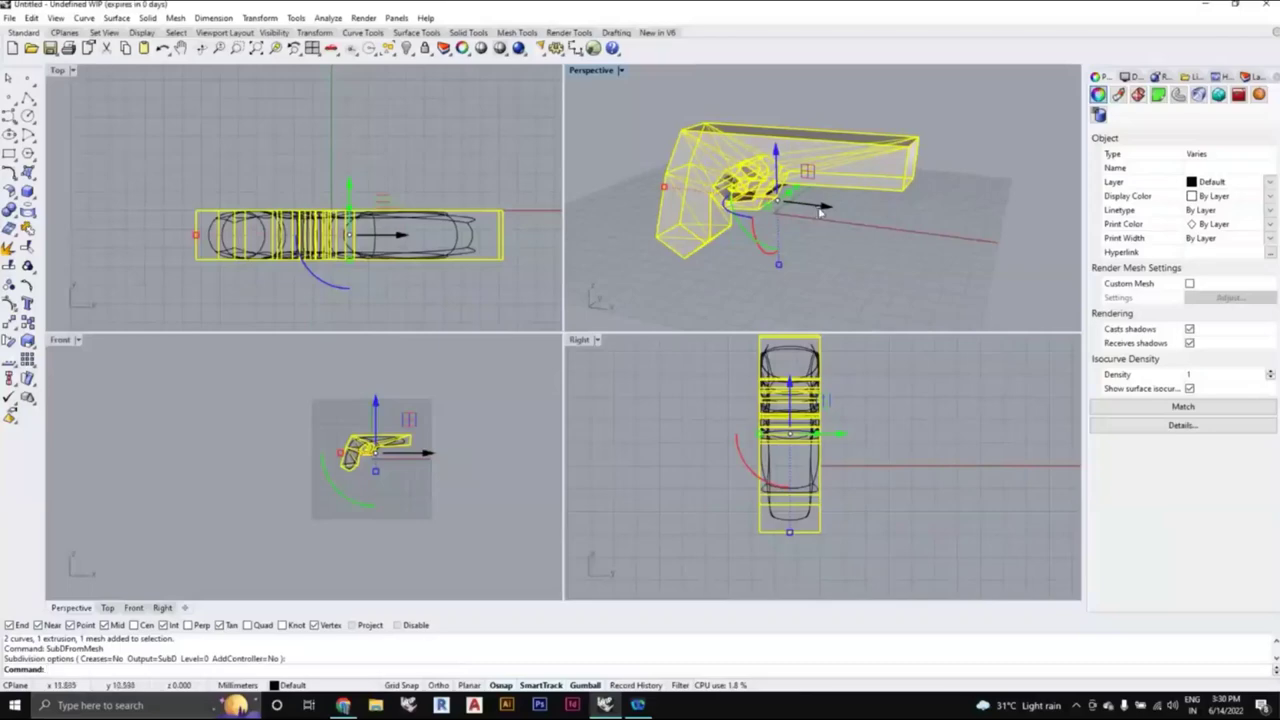
scroll(815, 209, down, 2)
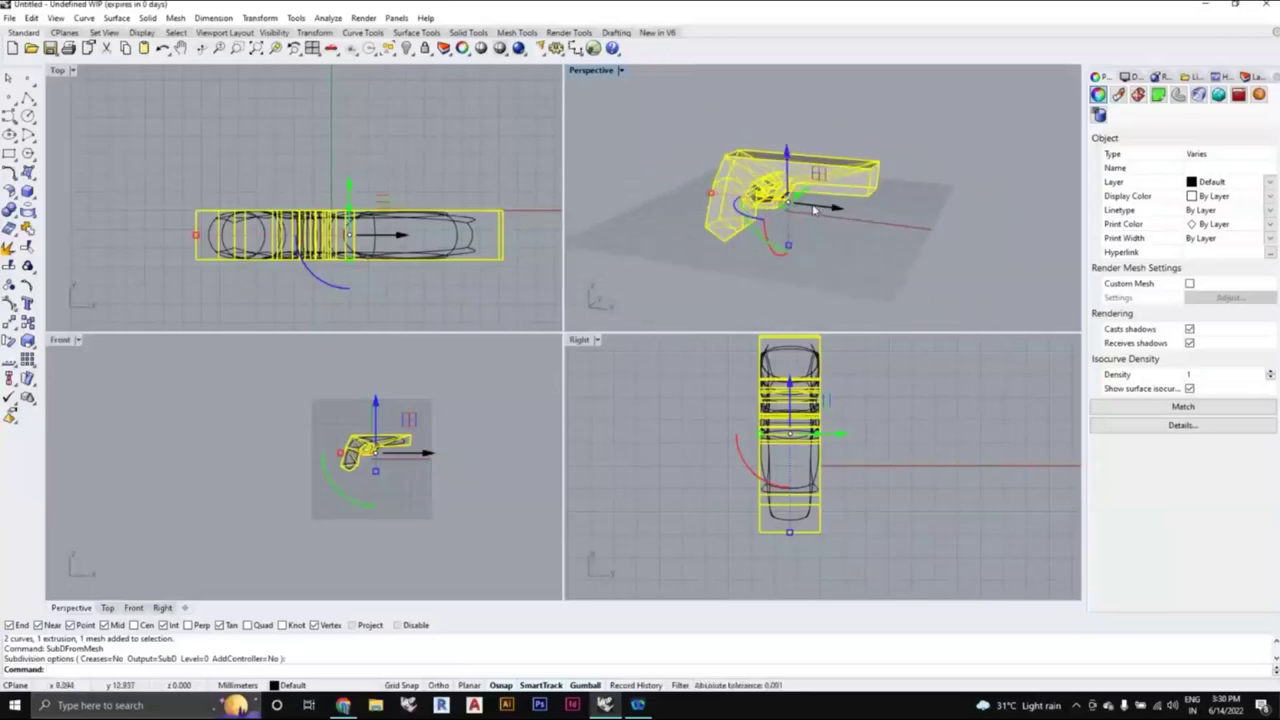
drag(815, 209, 1026, 239)
key(alt)
click(736, 235)
scroll(770, 208, up, 4)
click(840, 252)
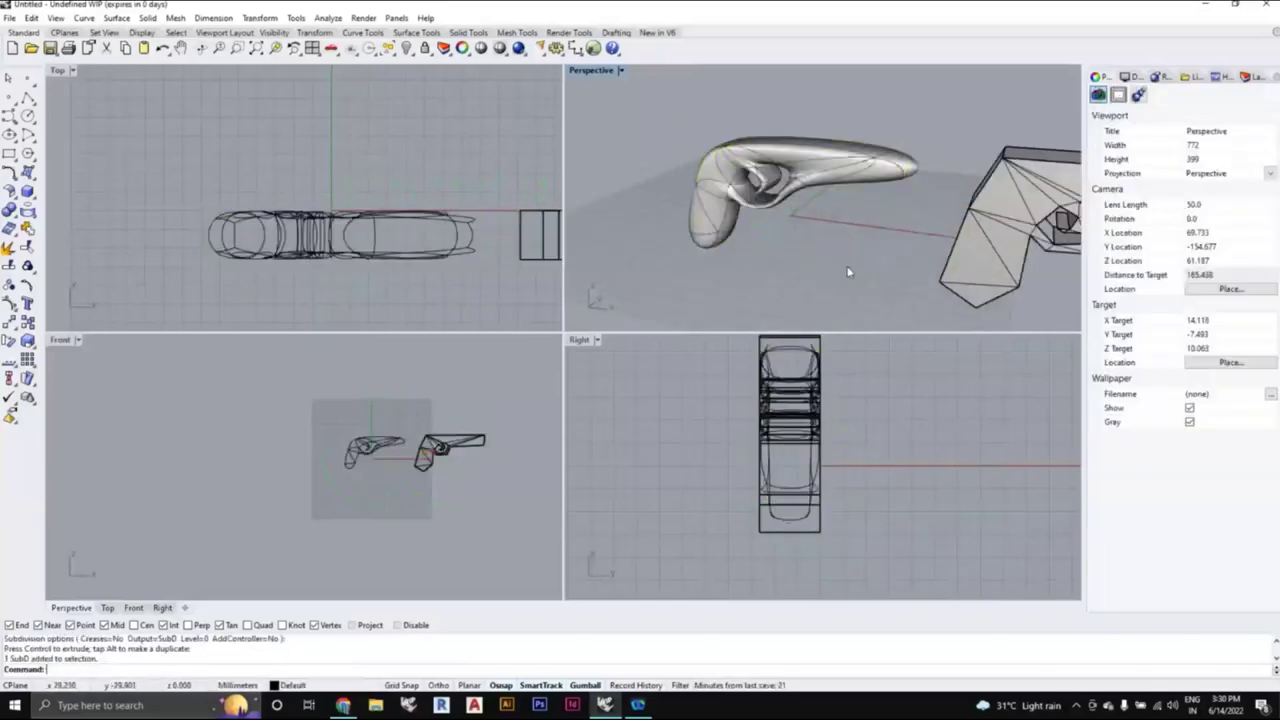
Step: Select the displaced original curves, extrusion and mesh and delete them
mouse_move(848, 248)
right_down()
mouse_move(872, 232)
mouse_move(738, 237)
mouse_move(775, 212)
mouse_move(855, 250)
mouse_move(840, 244)
right_up()
scroll(856, 239, down, 4)
scroll(768, 220, up, 2)
scroll(775, 212, up, 2)
scroll(775, 211, down, 4)
drag(1002, 296, 864, 168)
click(911, 303)
click(896, 183)
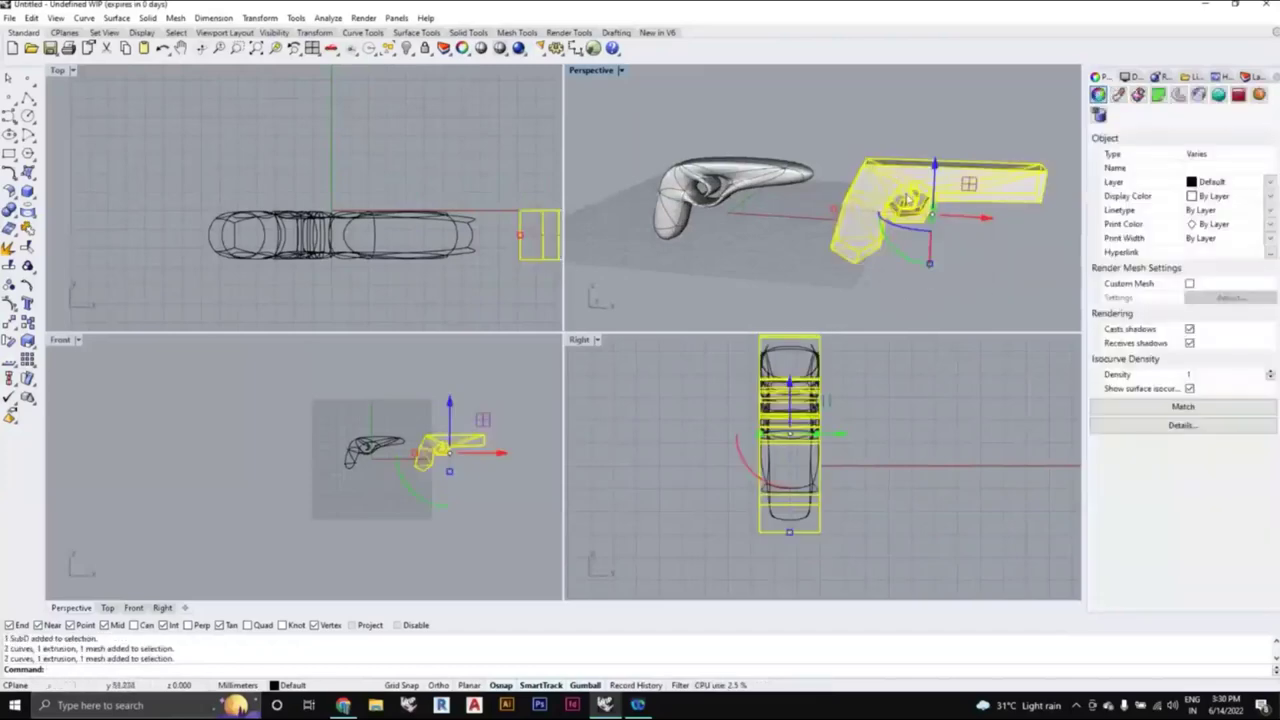
key(Delete)
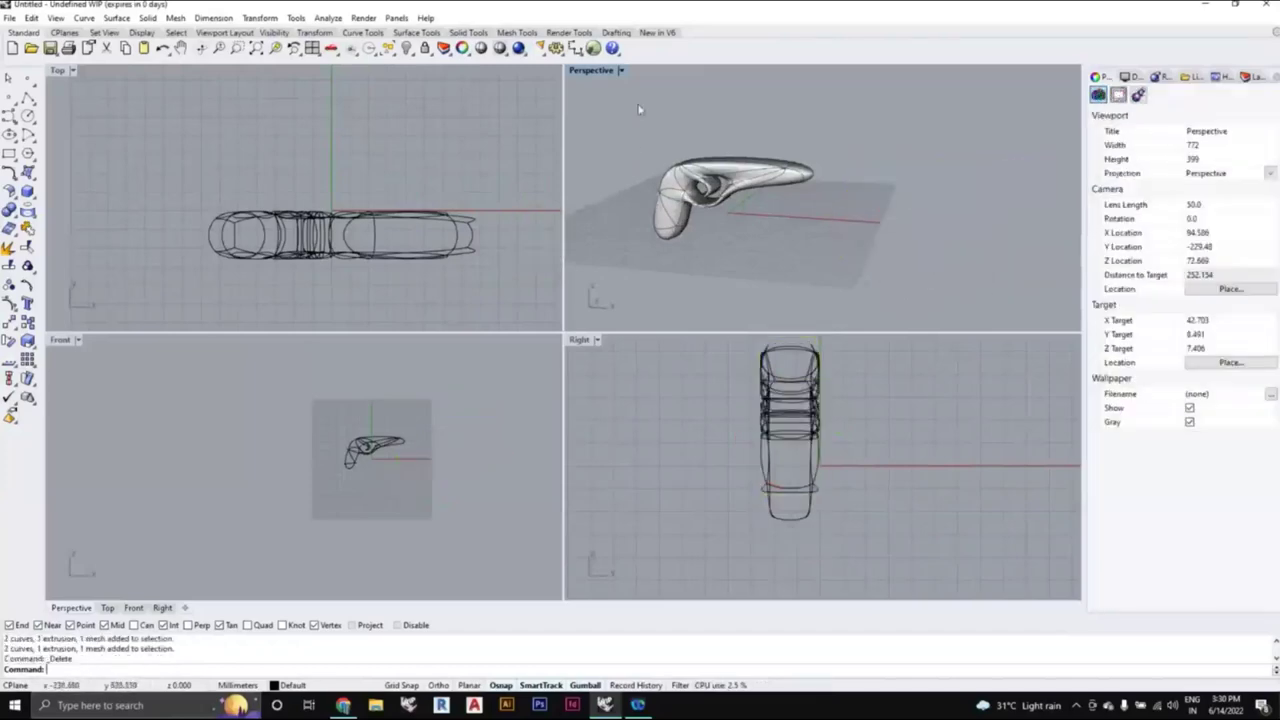
Step: Maximize the Perspective viewport and examine the SubD pistol from several angles
double_click(592, 72)
right_drag(486, 444, 636, 396)
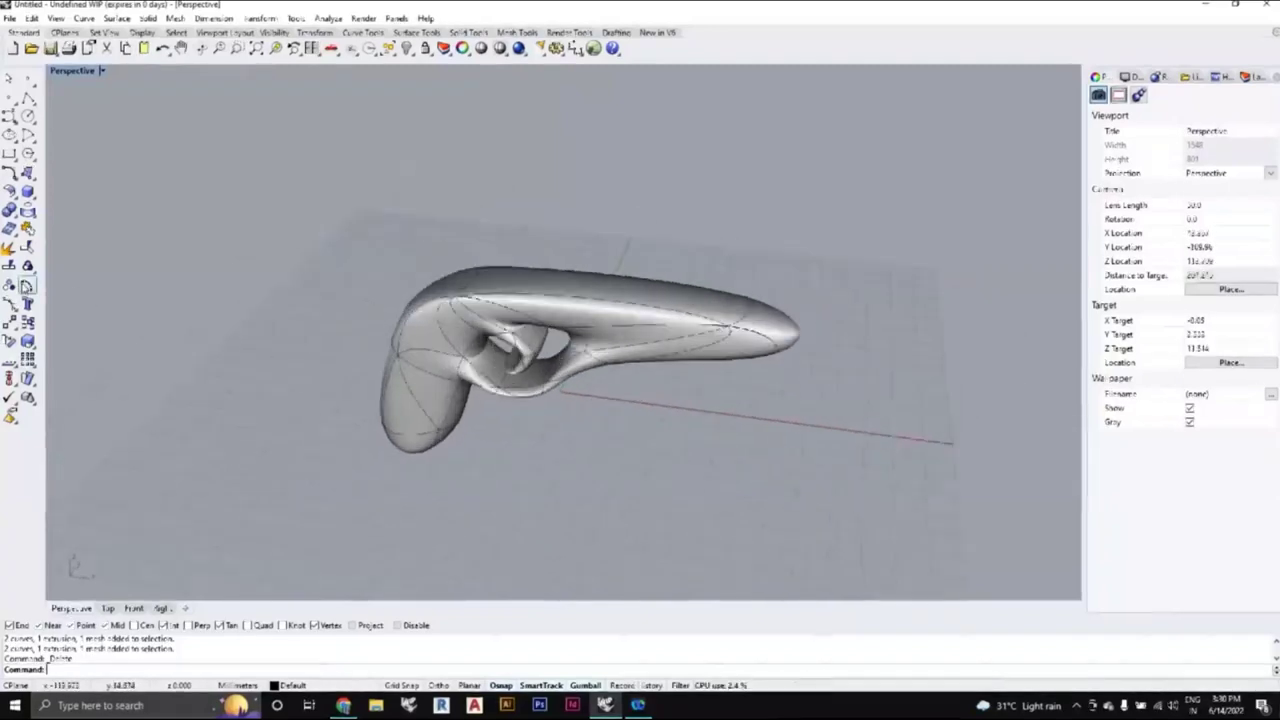
right_drag(703, 477, 632, 372)
scroll(717, 379, up, 3)
click(610, 360)
scroll(563, 449, down, 3)
click(563, 449)
right_drag(563, 449, 689, 460)
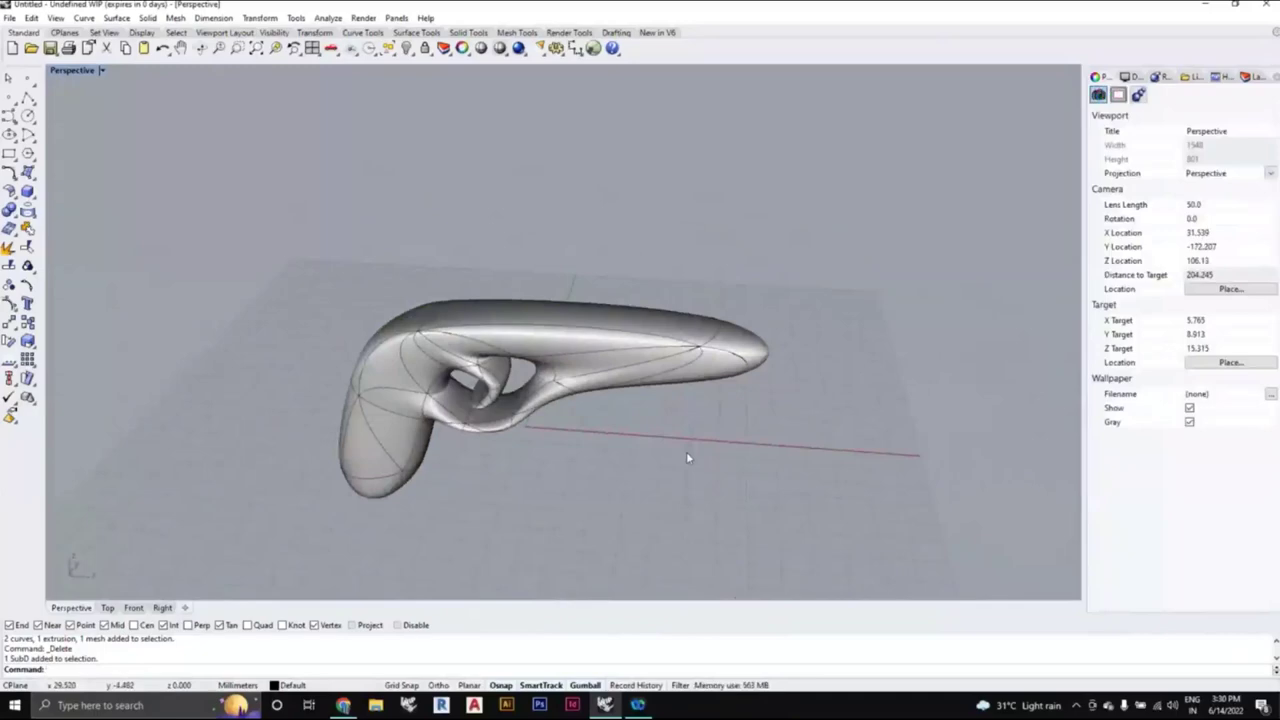
right_drag(663, 403, 659, 356)
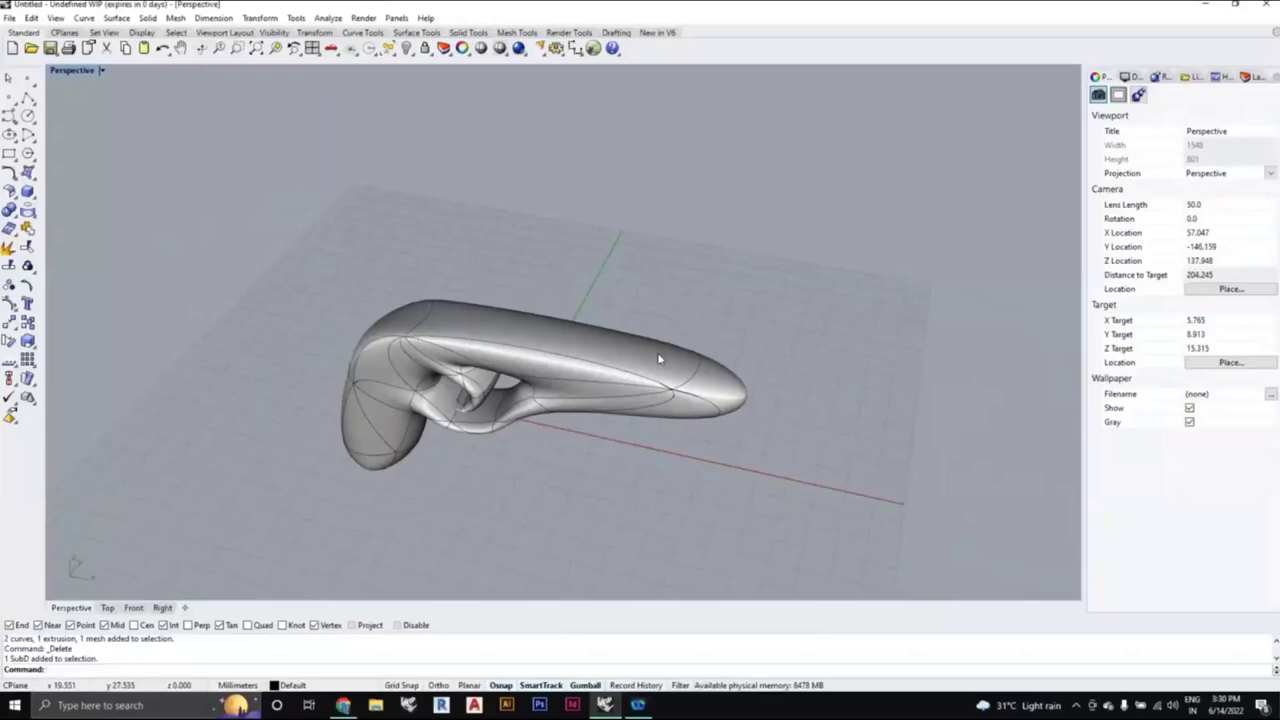
Step: Try to raise the SubD face along the top of the barrel in the Z direction
ctrl+shift+click(659, 359)
right_drag(560, 432, 596, 418)
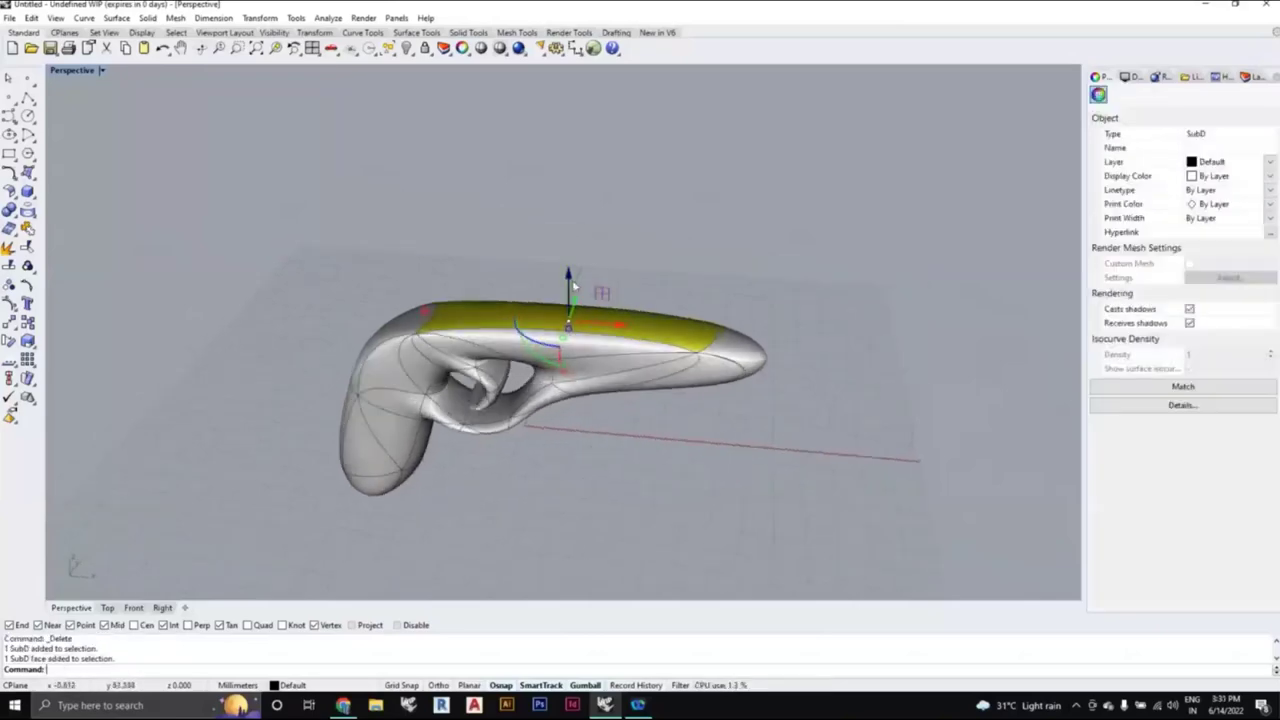
drag(574, 287, 574, 257)
click(674, 441)
mouse_move(674, 442)
right_down()
mouse_move(597, 406)
mouse_move(641, 386)
mouse_move(651, 437)
right_up()
scroll(614, 414, down, 2)
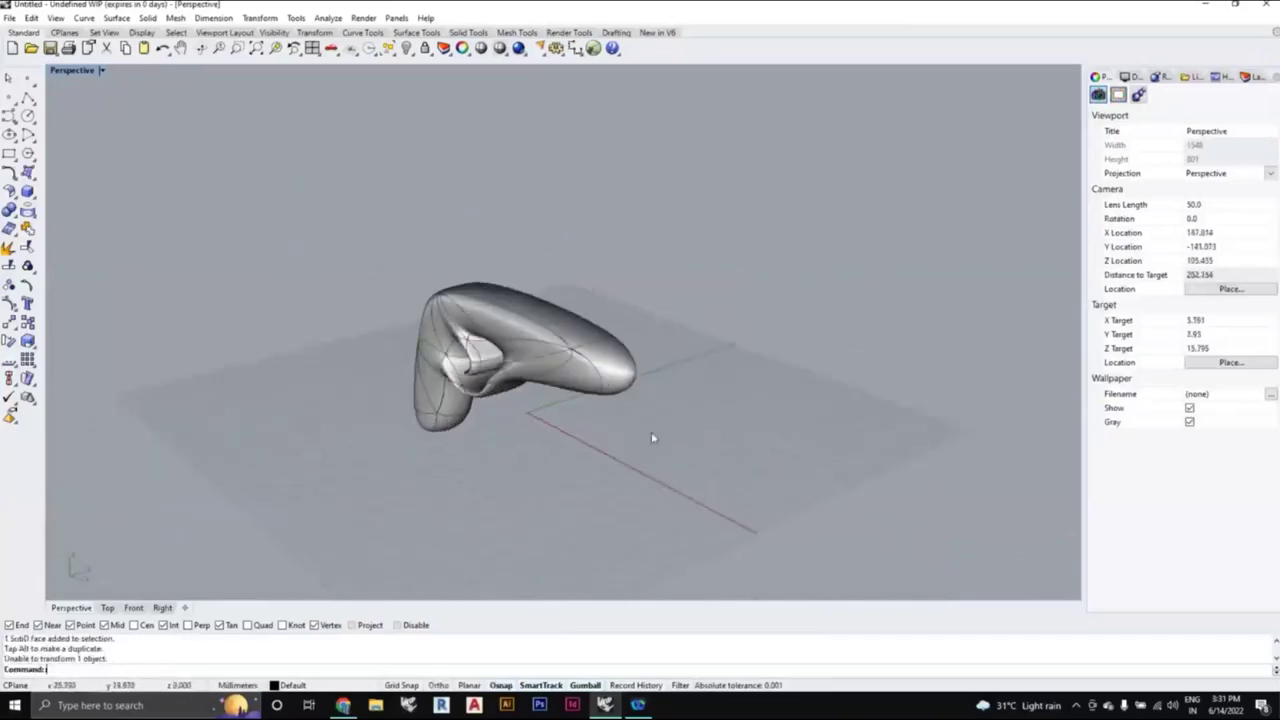
Step: Try to pull the SubD face at the barrel tip outward along the X axis
ctrl+shift+click(615, 365)
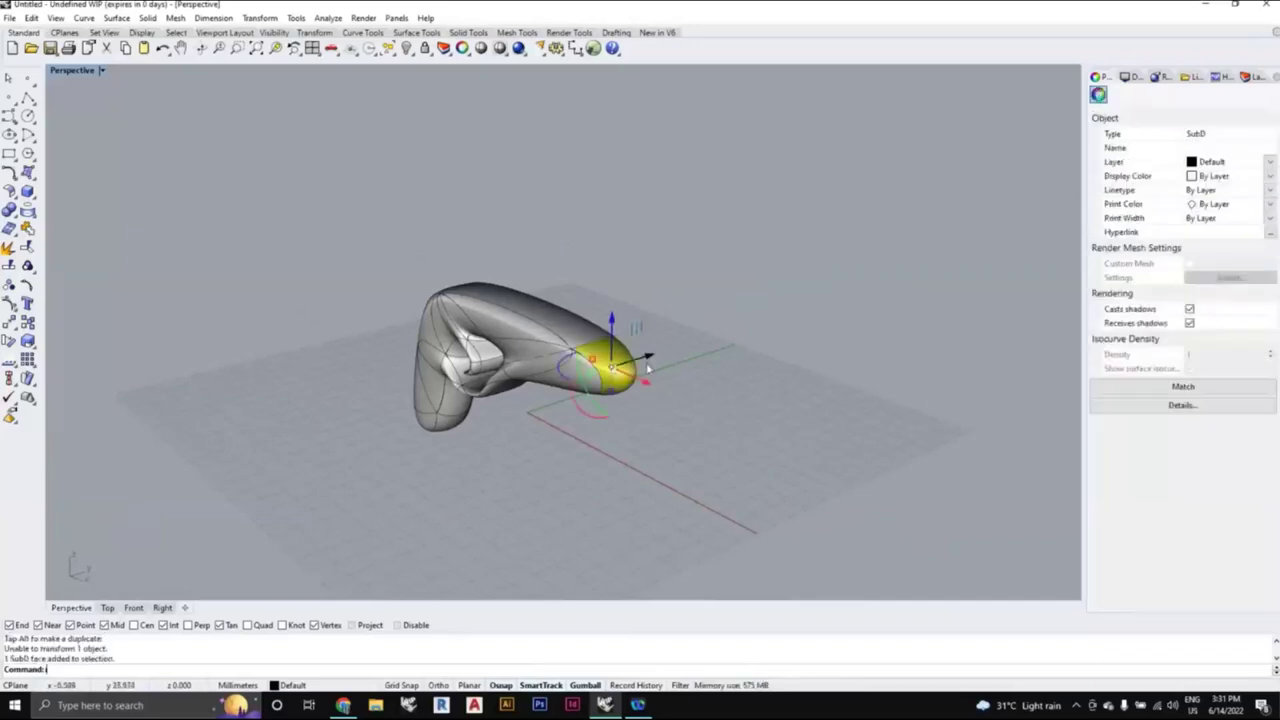
drag(643, 382, 668, 394)
click(660, 440)
right_drag(659, 441, 597, 356)
Step: Select the barrel's top SubD face again and try to lower it slightly along the Z axis
ctrl+shift+click(597, 356)
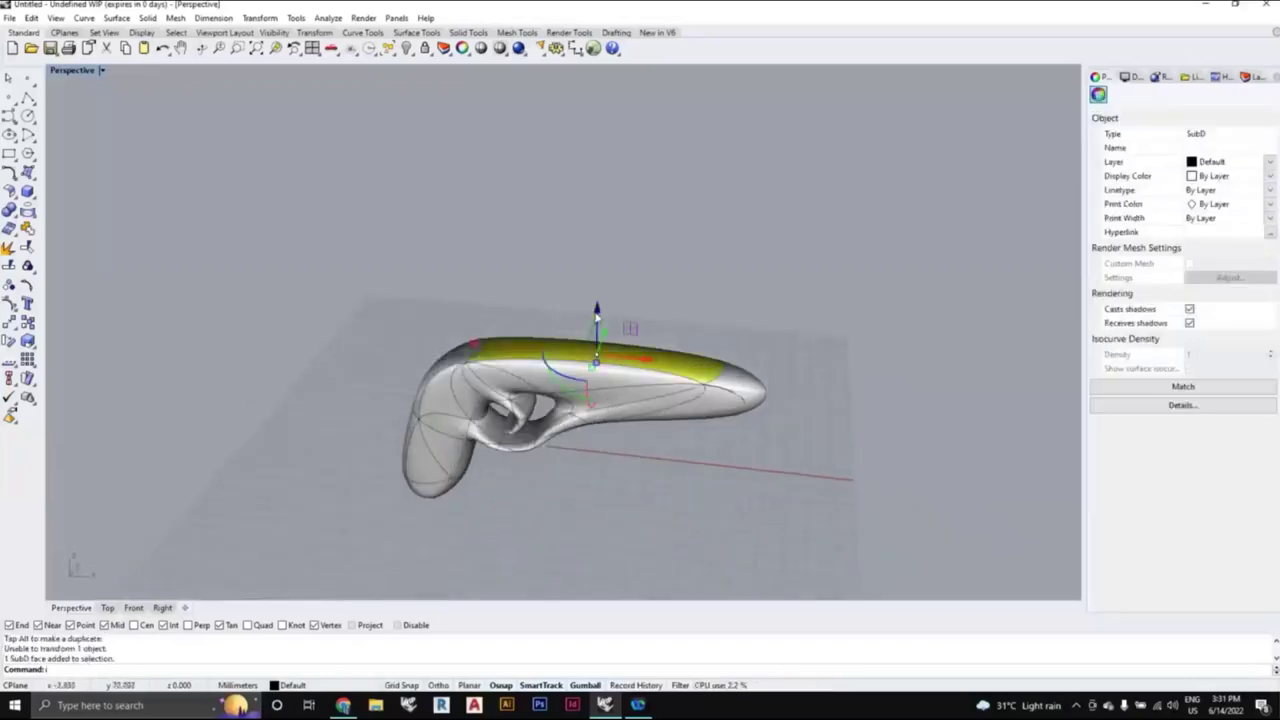
drag(597, 316, 598, 330)
right_drag(661, 463, 607, 431)
scroll(658, 428, down, 3)
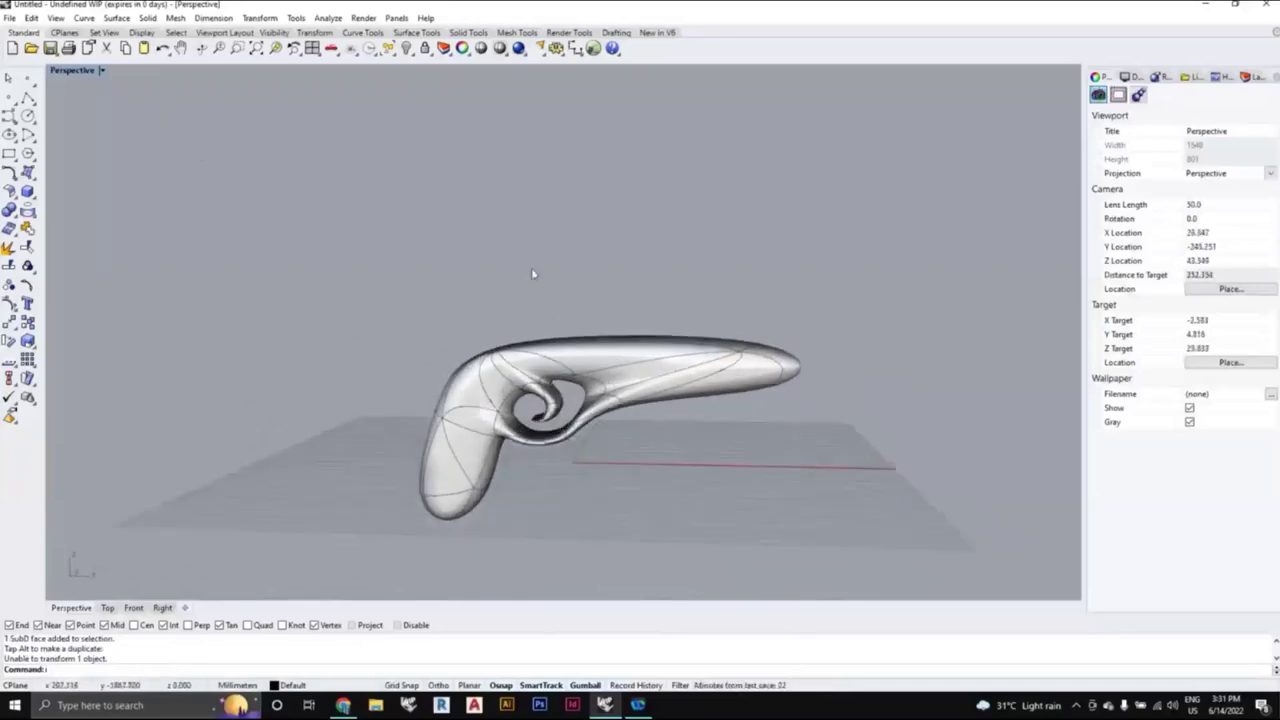
Step: Set the Perspective view to the Arctic display mode while the turntable rotates the pistol
right_drag(531, 267, 296, 262)
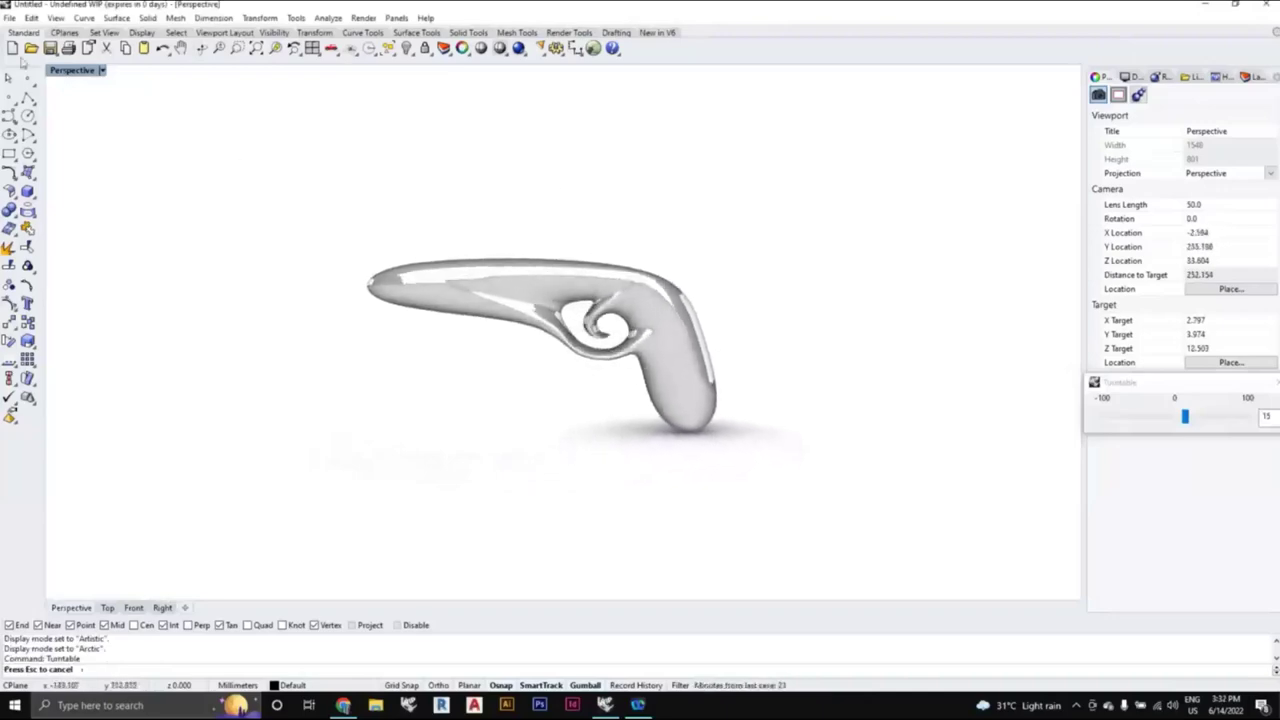
click(102, 70)
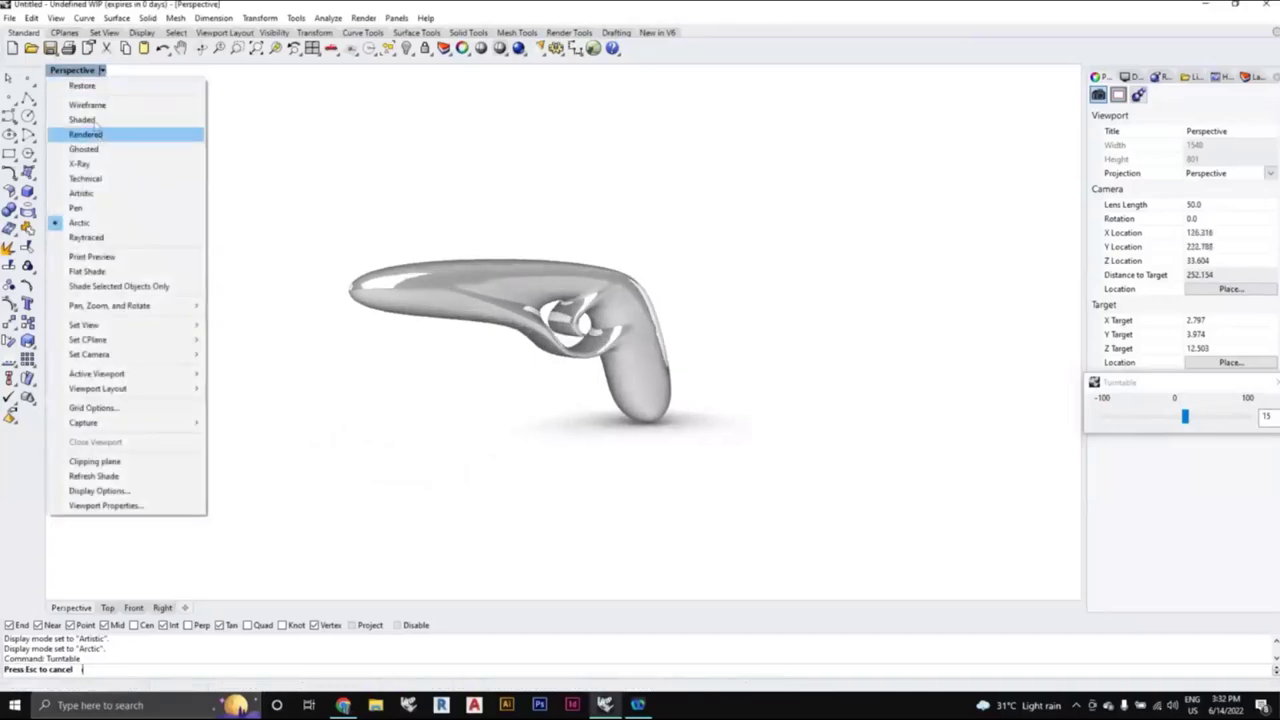
click(105, 225)
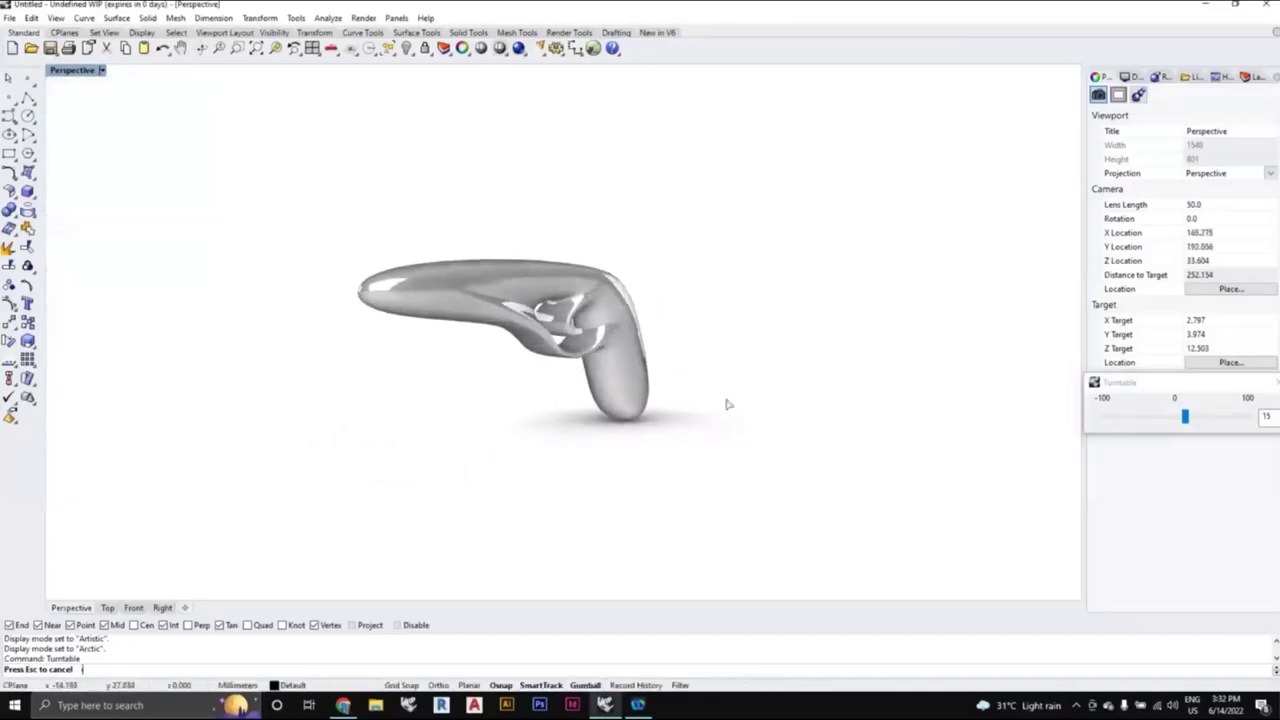